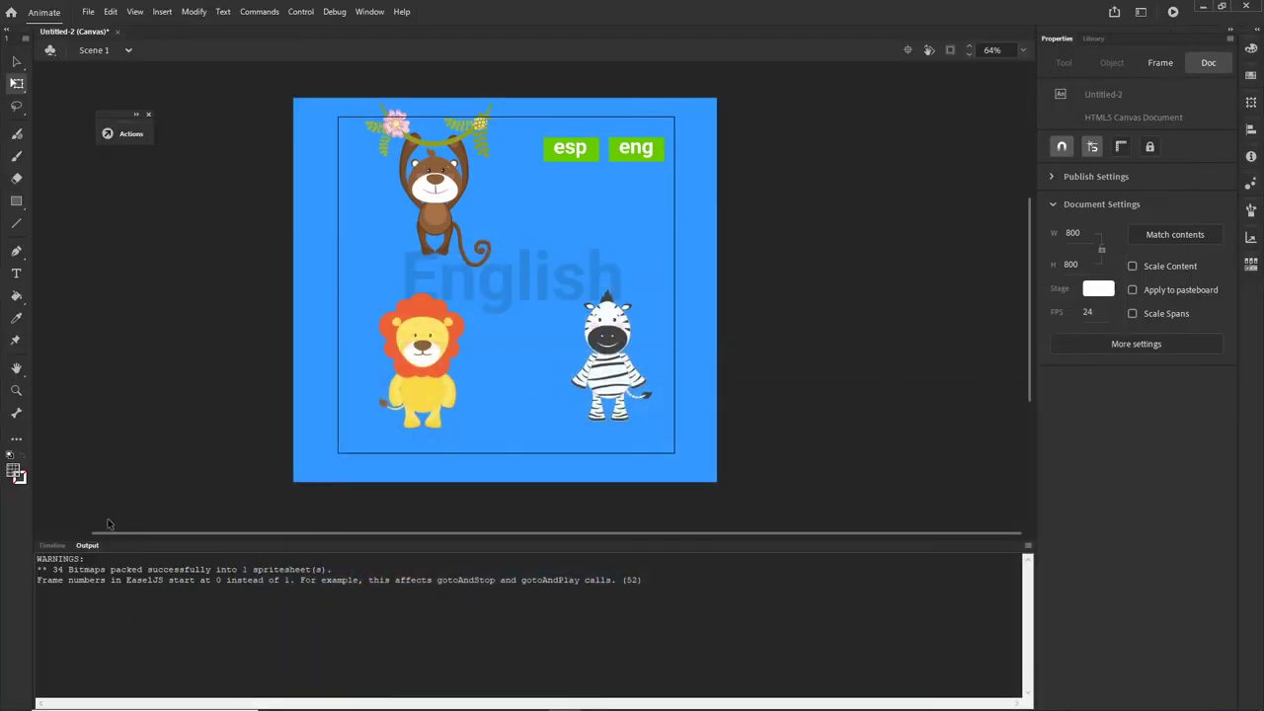
In the frame script, paste a copy of the playLion function directly below it
click(53, 545)
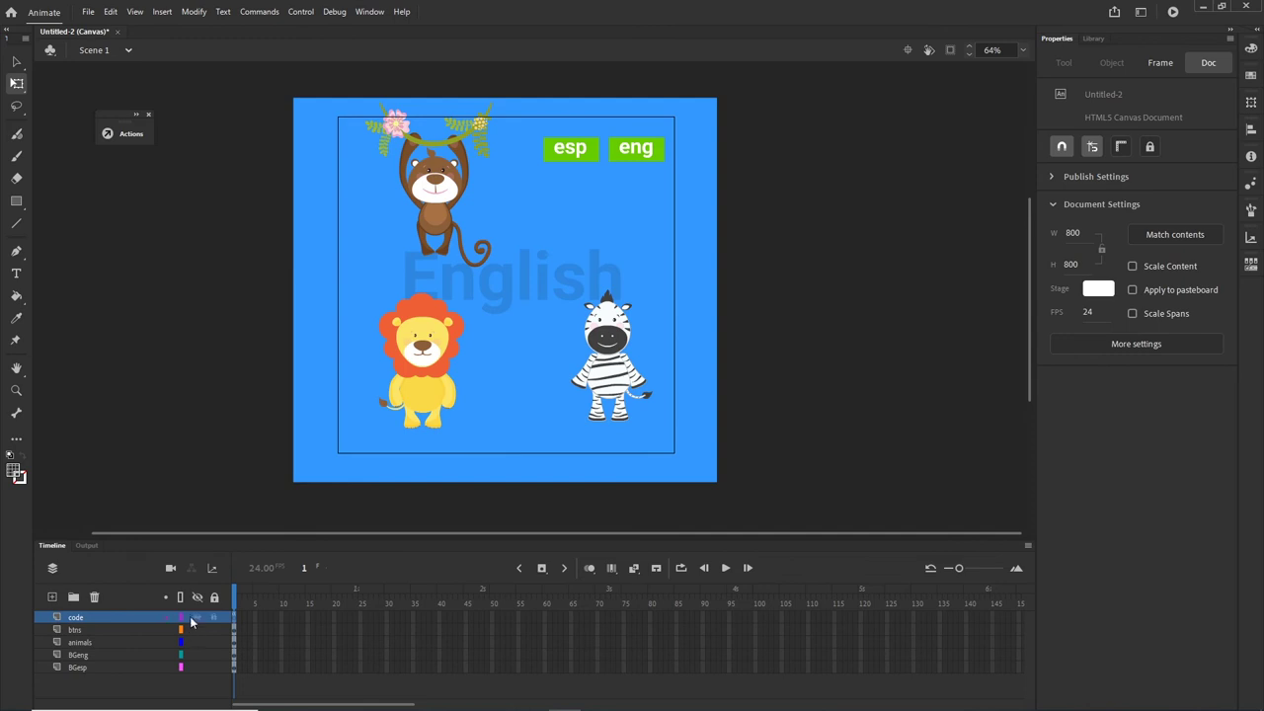
key(F9)
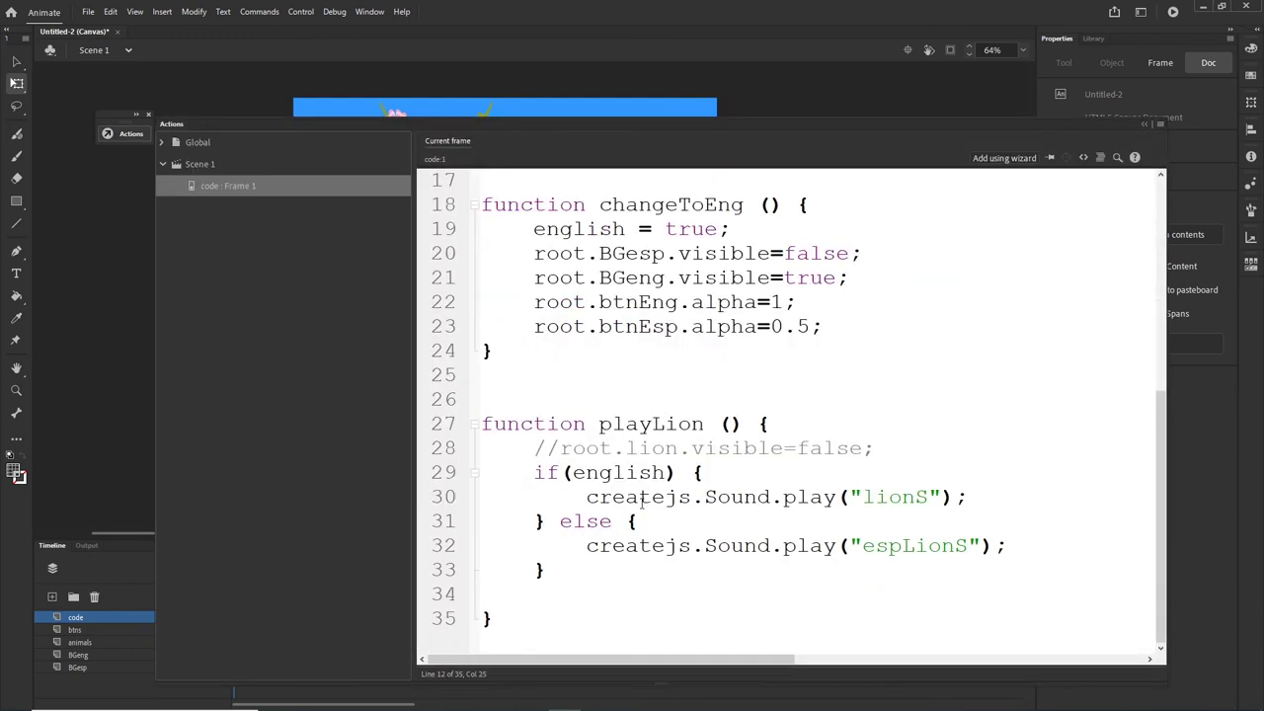
drag(513, 619, 482, 435)
key(ctrl+c)
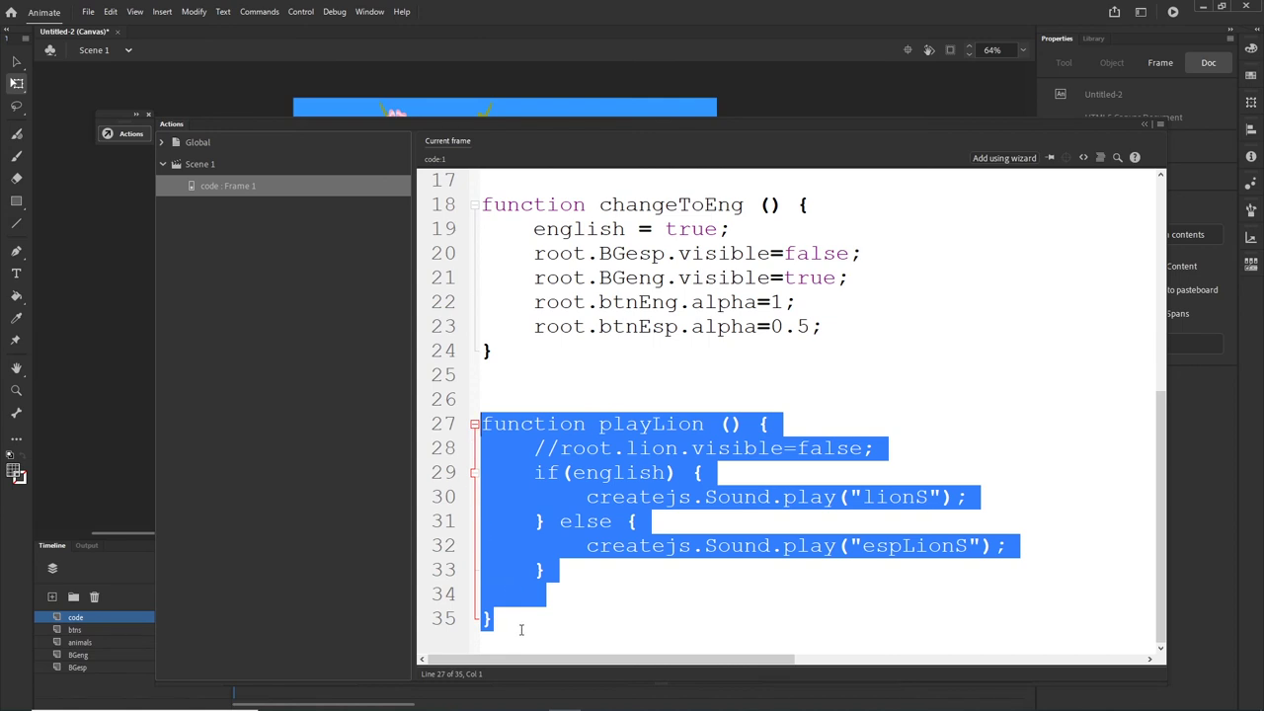
click(520, 629)
key(Return)
key(Return)
key(Return)
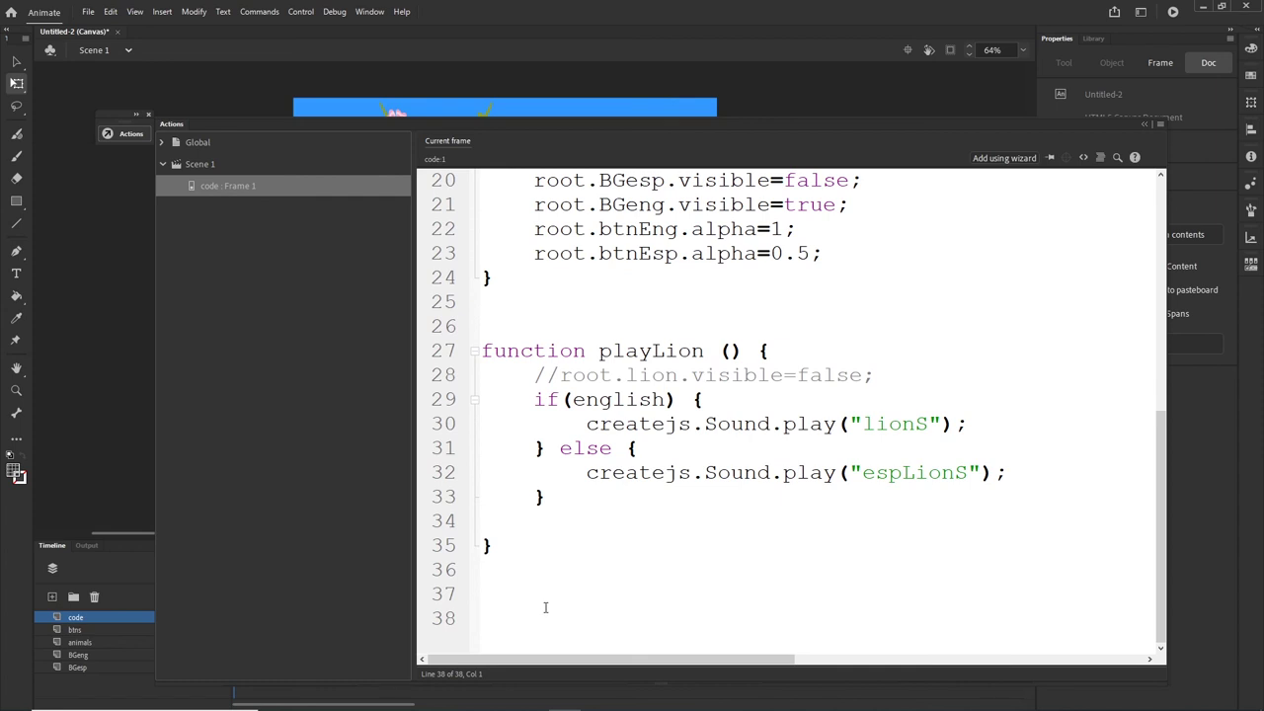
key(ctrl+v)
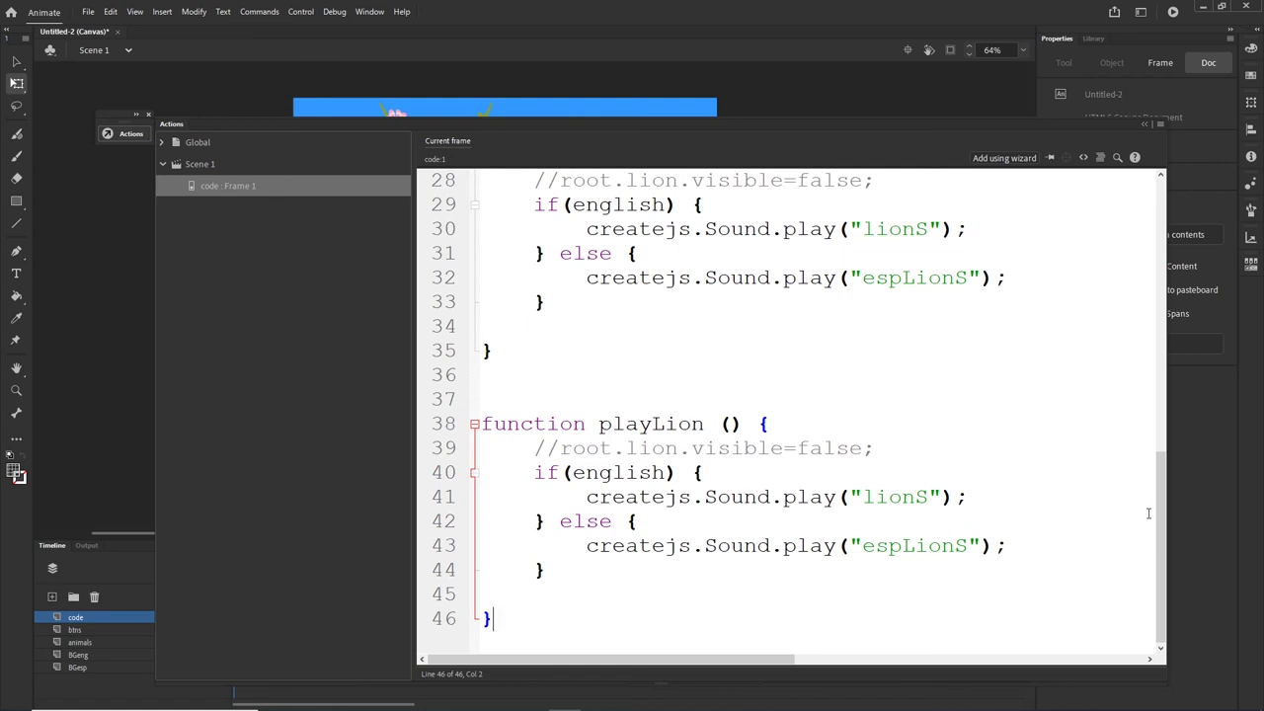
Move the lion click listener from line 2 to line 26, just above playLion
drag(1163, 502, 1154, 227)
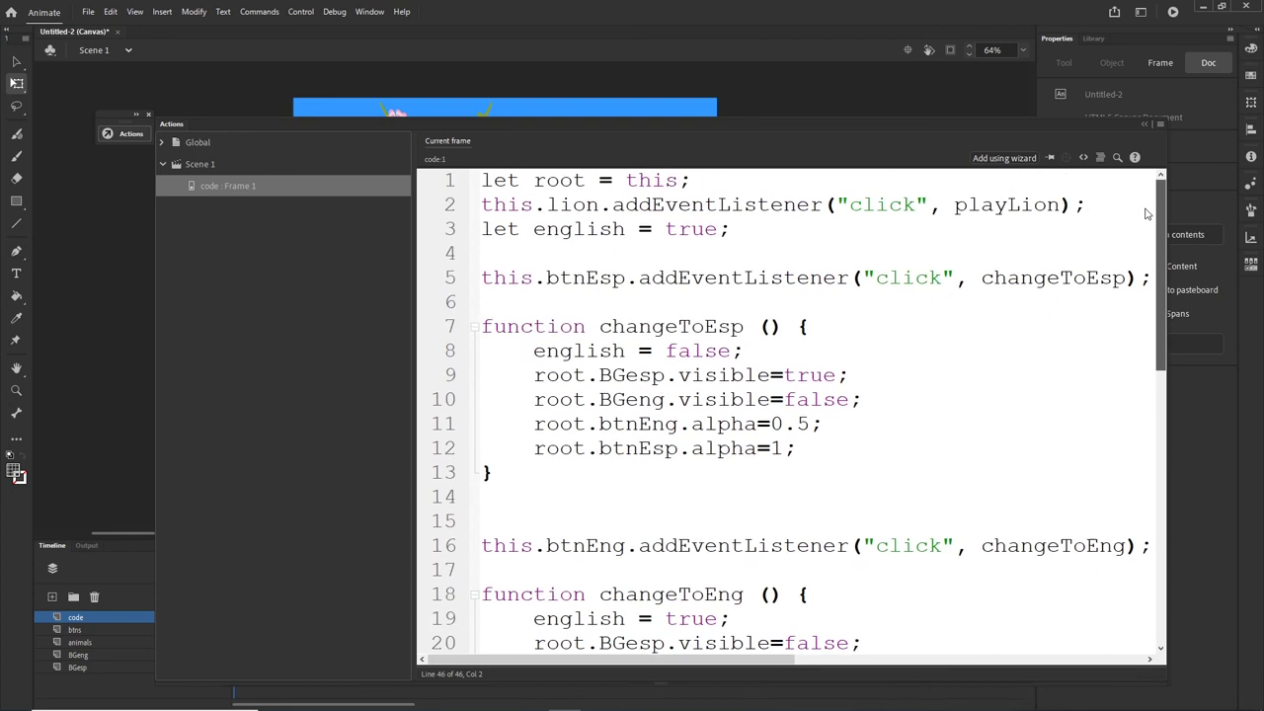
click(1087, 204)
drag(1087, 205, 484, 211)
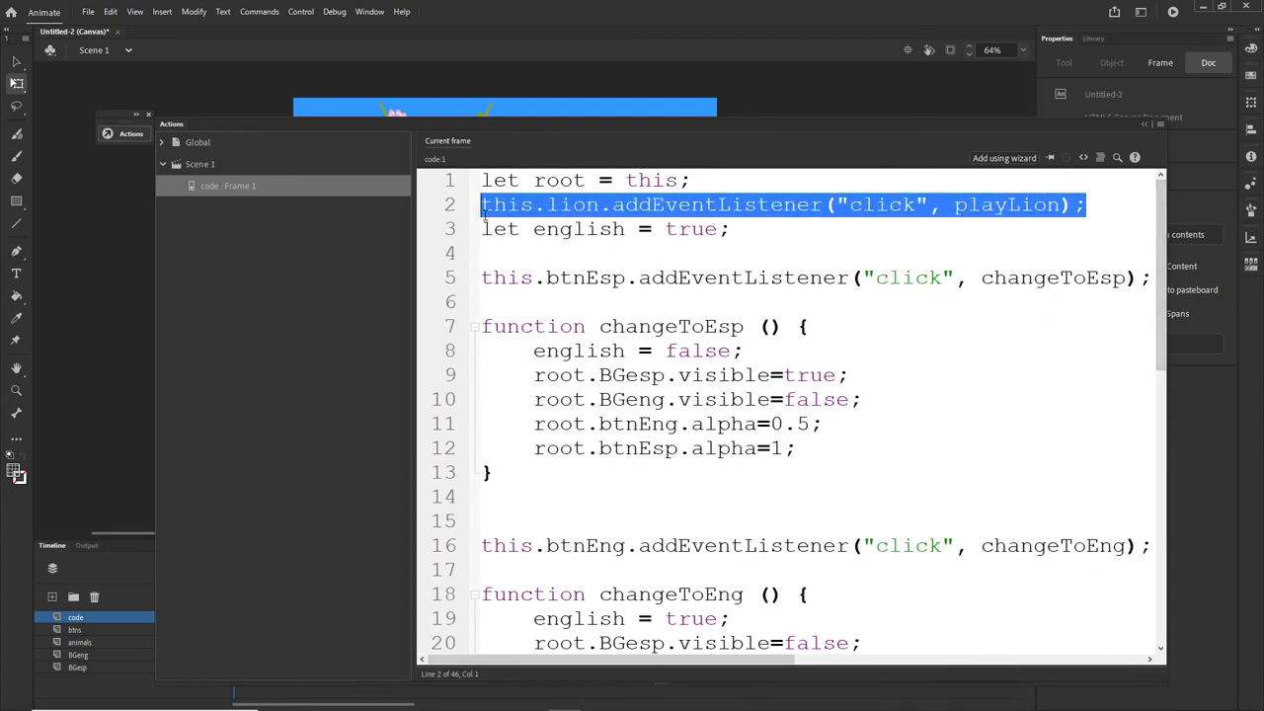
key(ctrl+x)
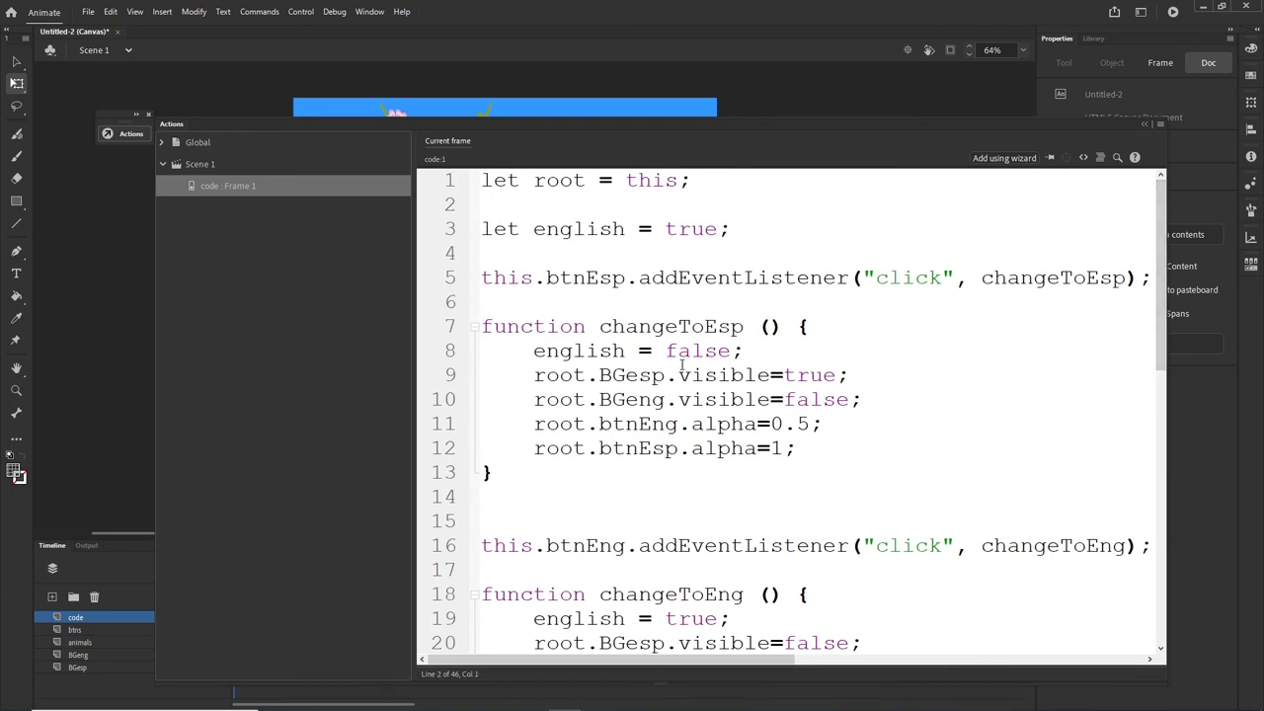
scroll(680, 370, down, 7)
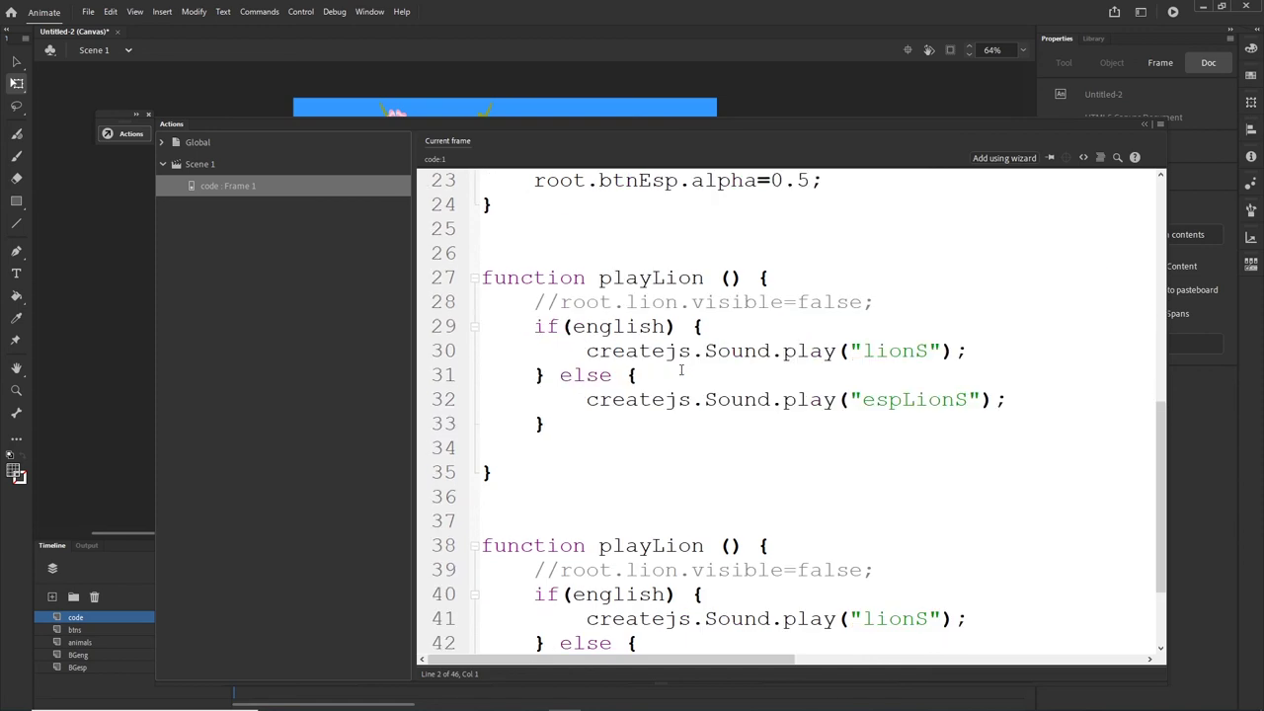
click(489, 257)
key(ctrl+v)
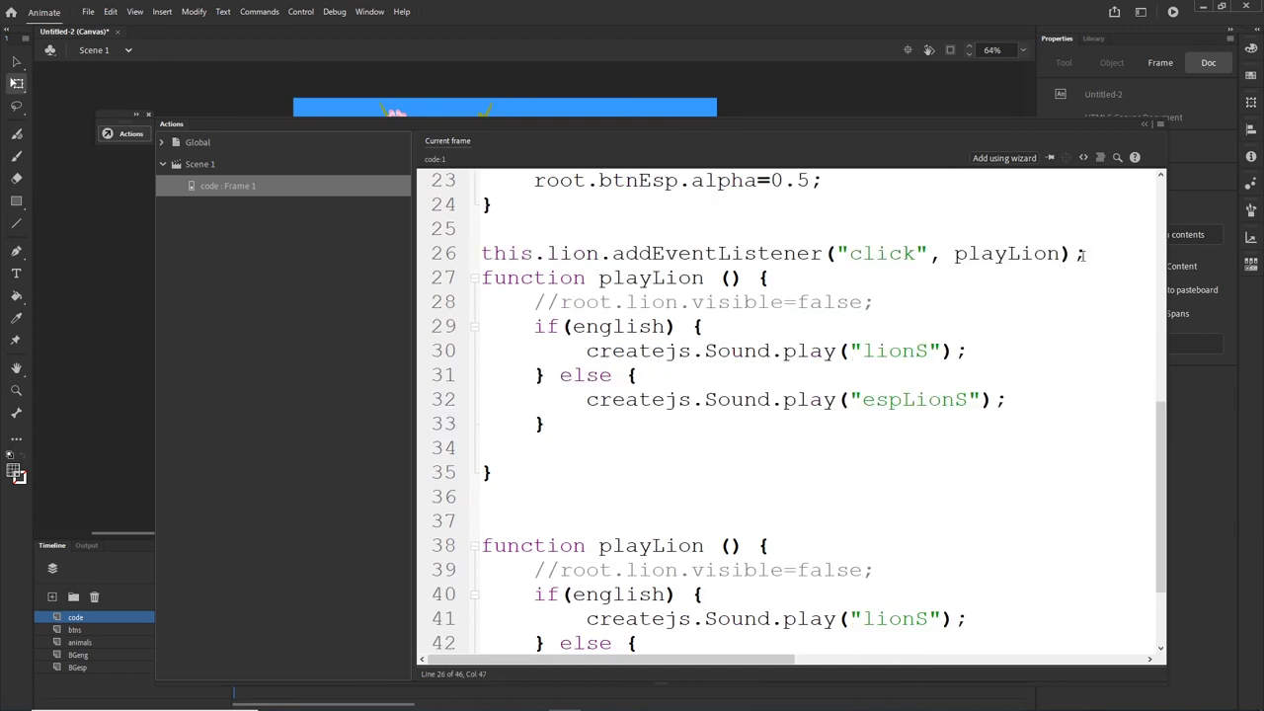
Paste another listener copy and rename it to a monkey listener calling playMonkey
click(474, 531)
key(ctrl+v)
drag(598, 522, 546, 521)
text(monkey)
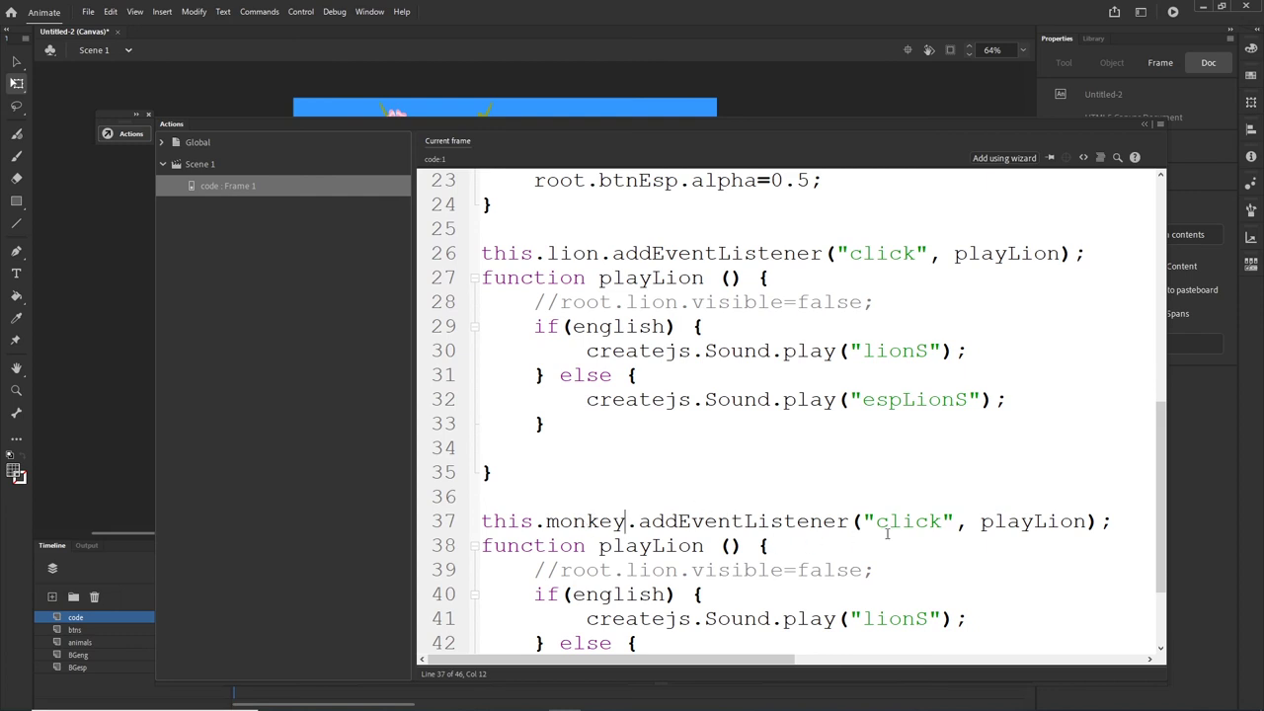
drag(1087, 521, 1032, 521)
text(Monkey)
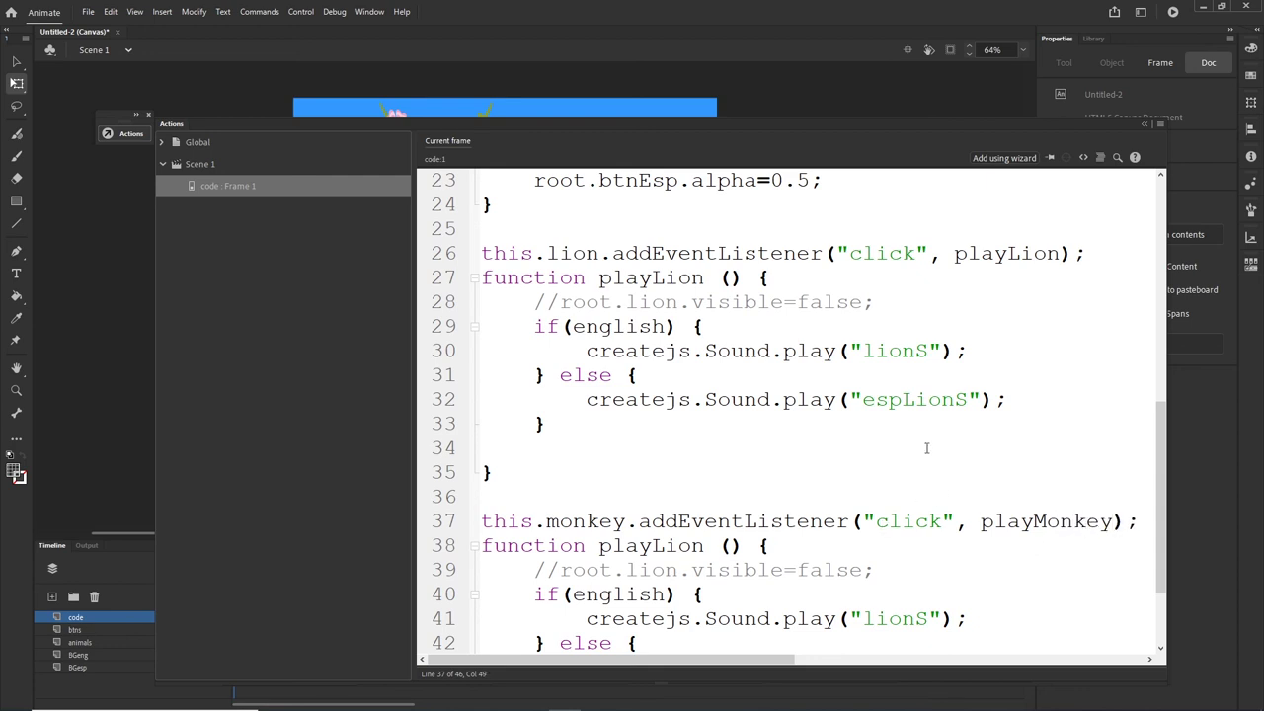
drag(1157, 429, 1161, 451)
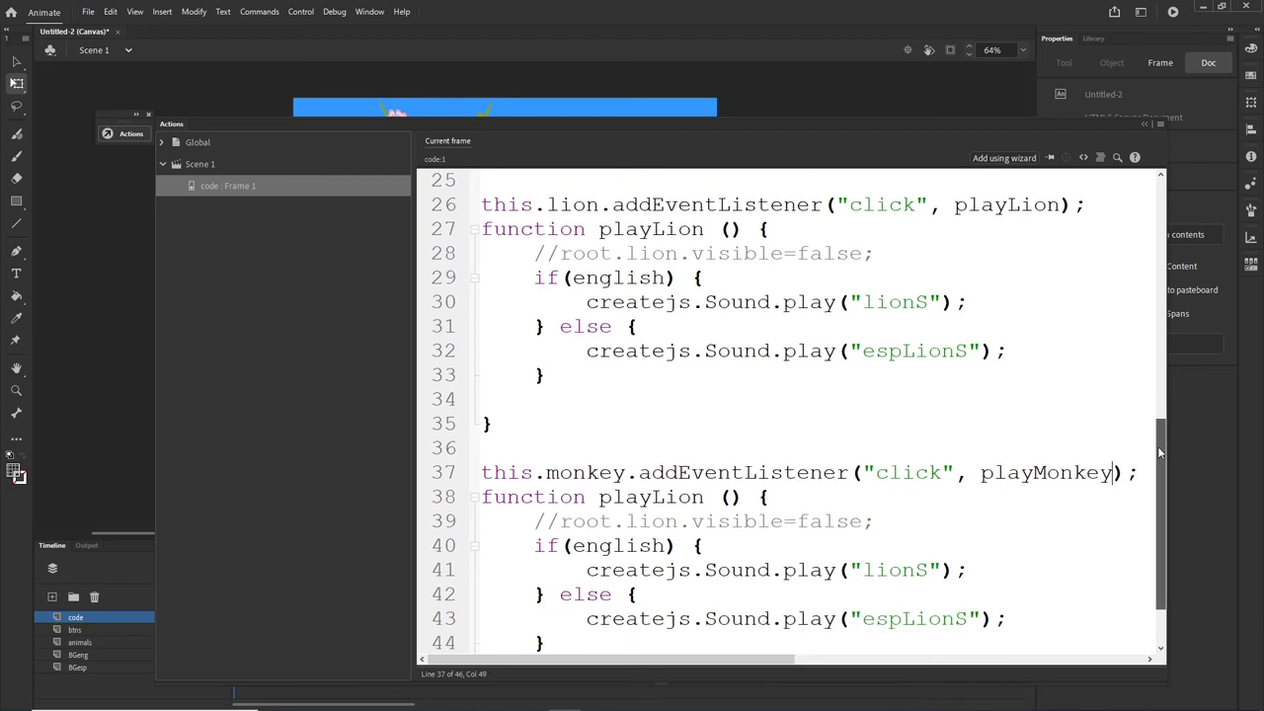
drag(704, 498, 651, 499)
text(Monkry)
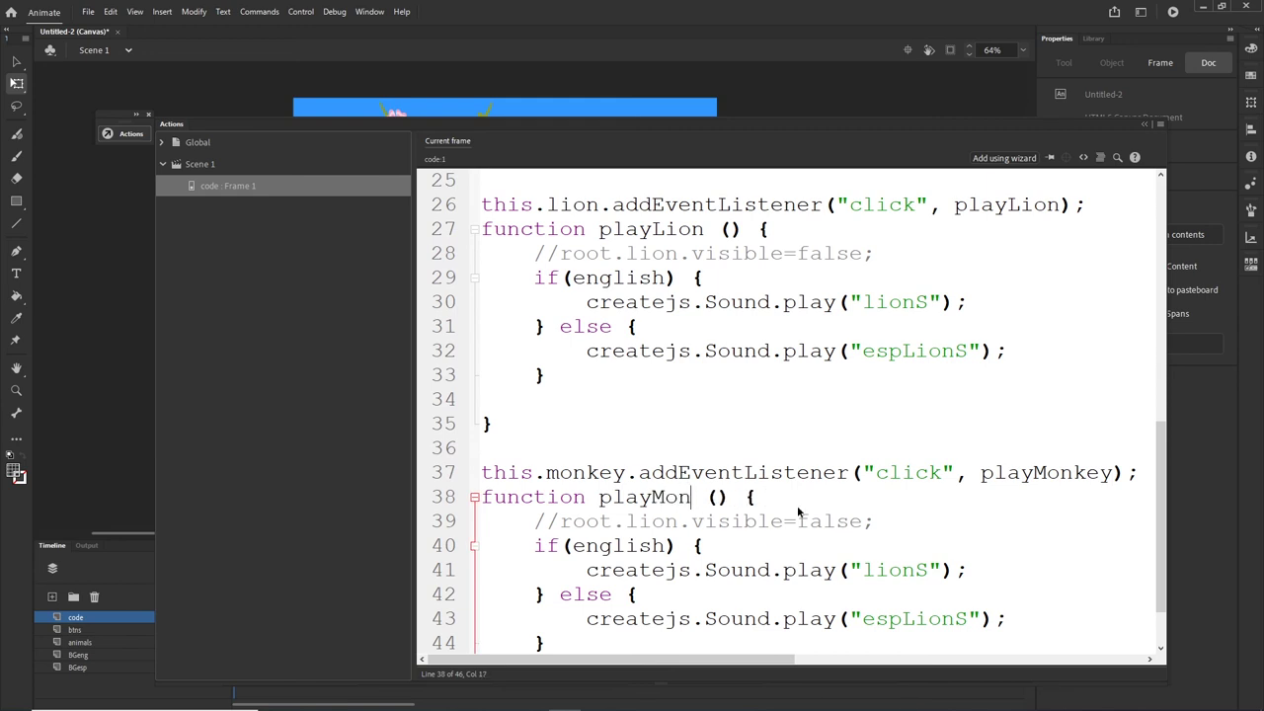
key(BackSpace)
key(BackSpace)
text(ey)
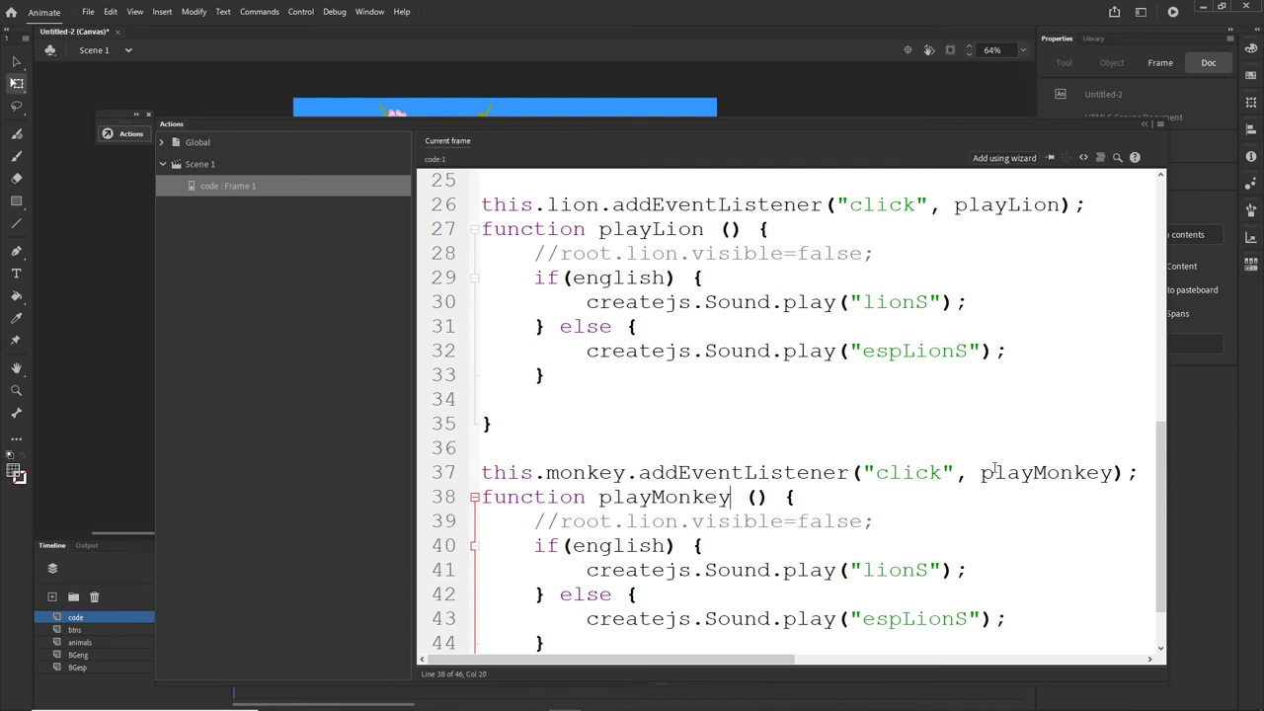
drag(1114, 473, 980, 474)
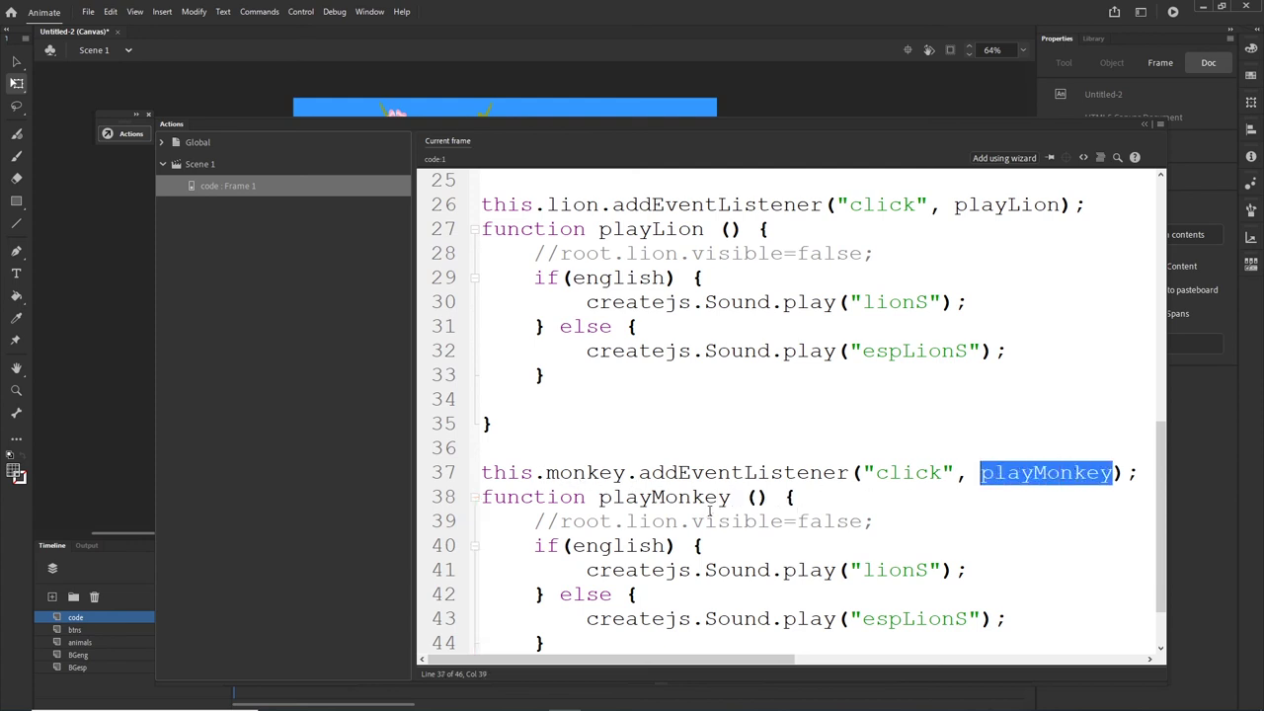
drag(731, 498, 625, 498)
Change playMonkey's sound ids to monkeyS and espMonkeyS, then publish a test
click(711, 546)
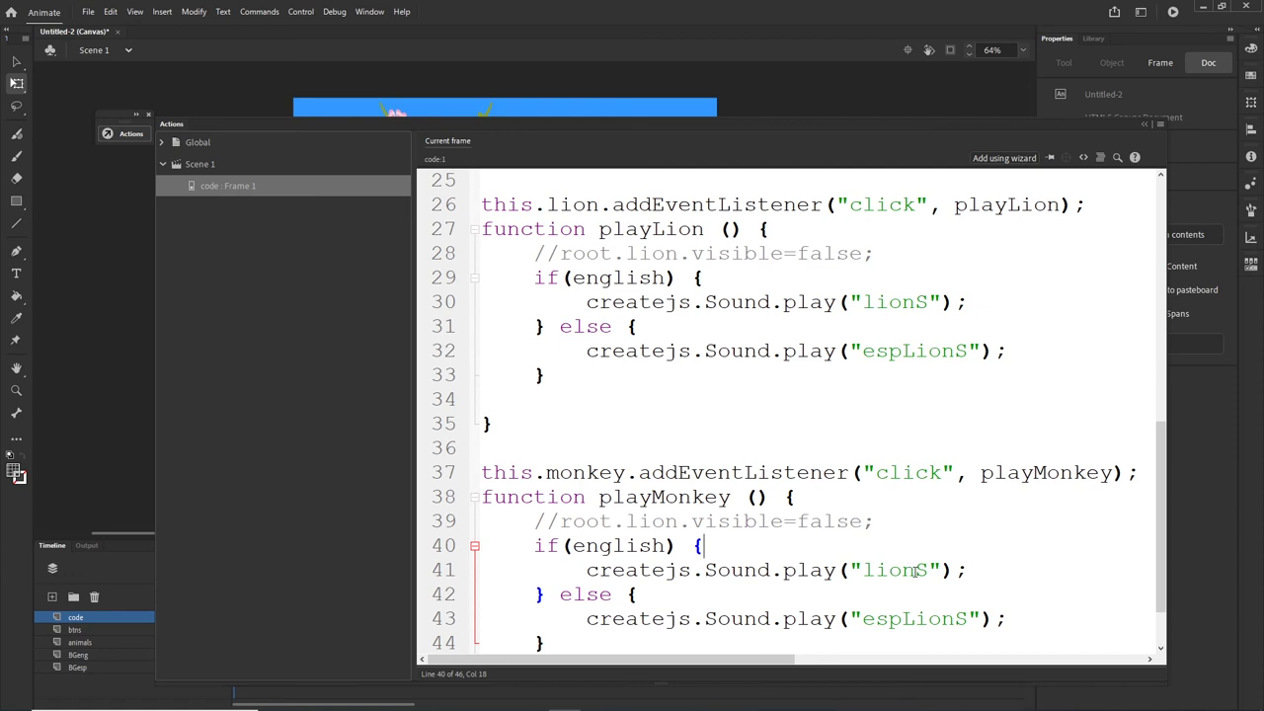
drag(914, 569, 864, 571)
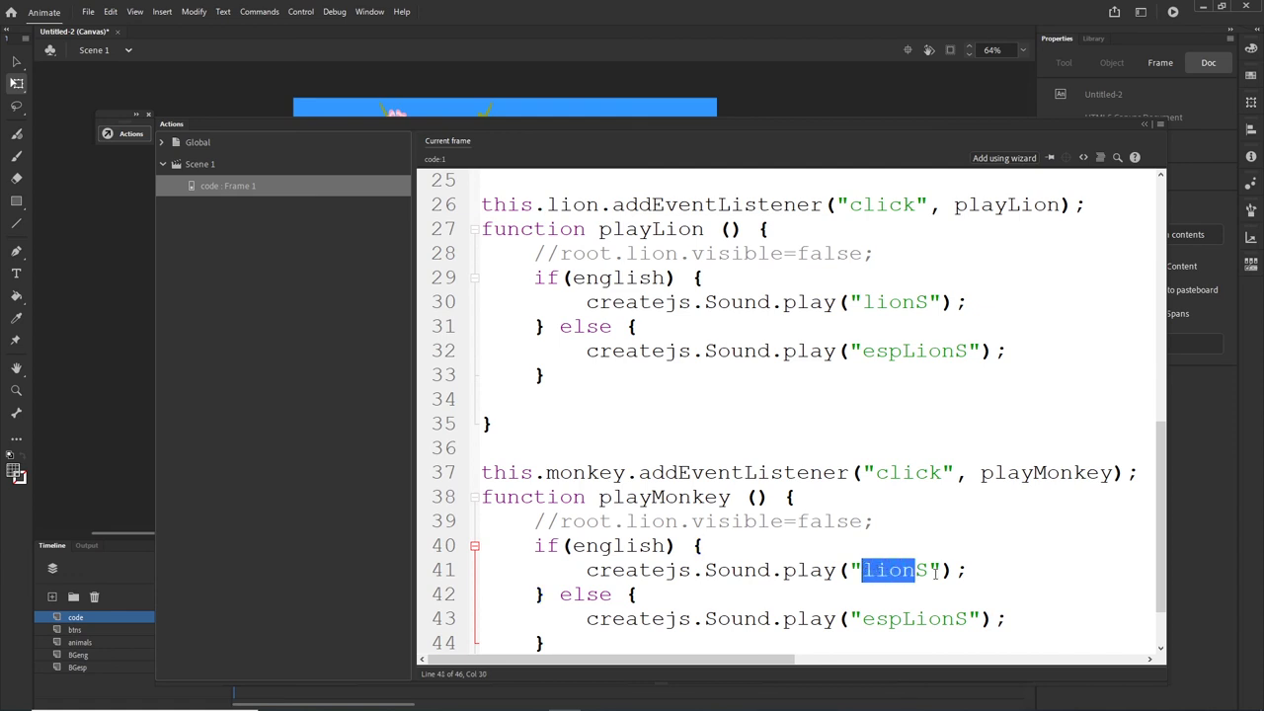
text(monkey)
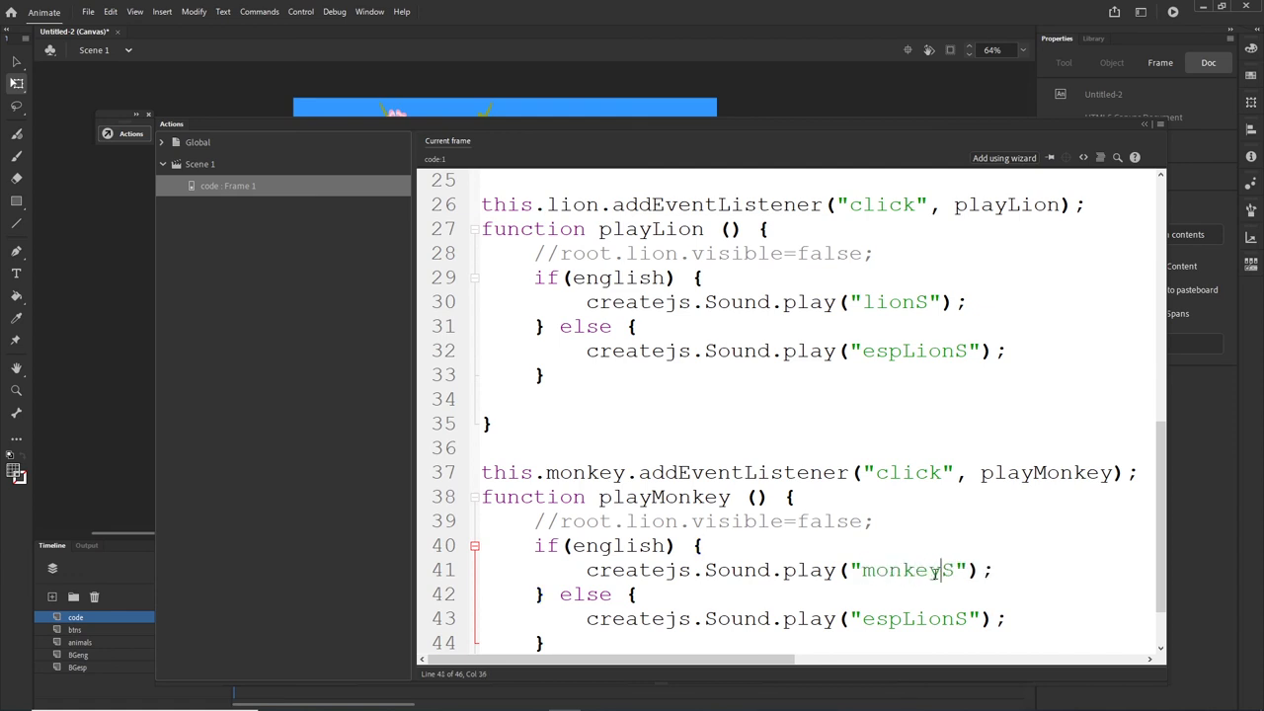
scroll(1160, 508, down, 1)
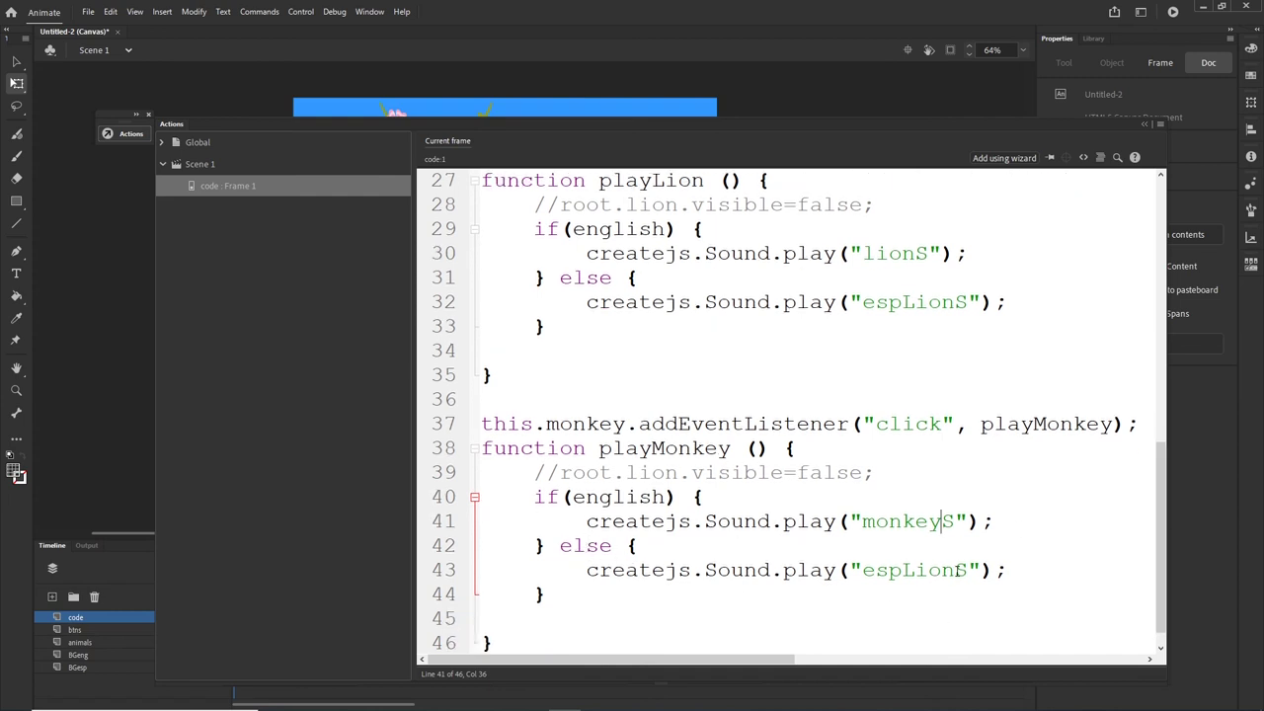
drag(954, 569, 903, 569)
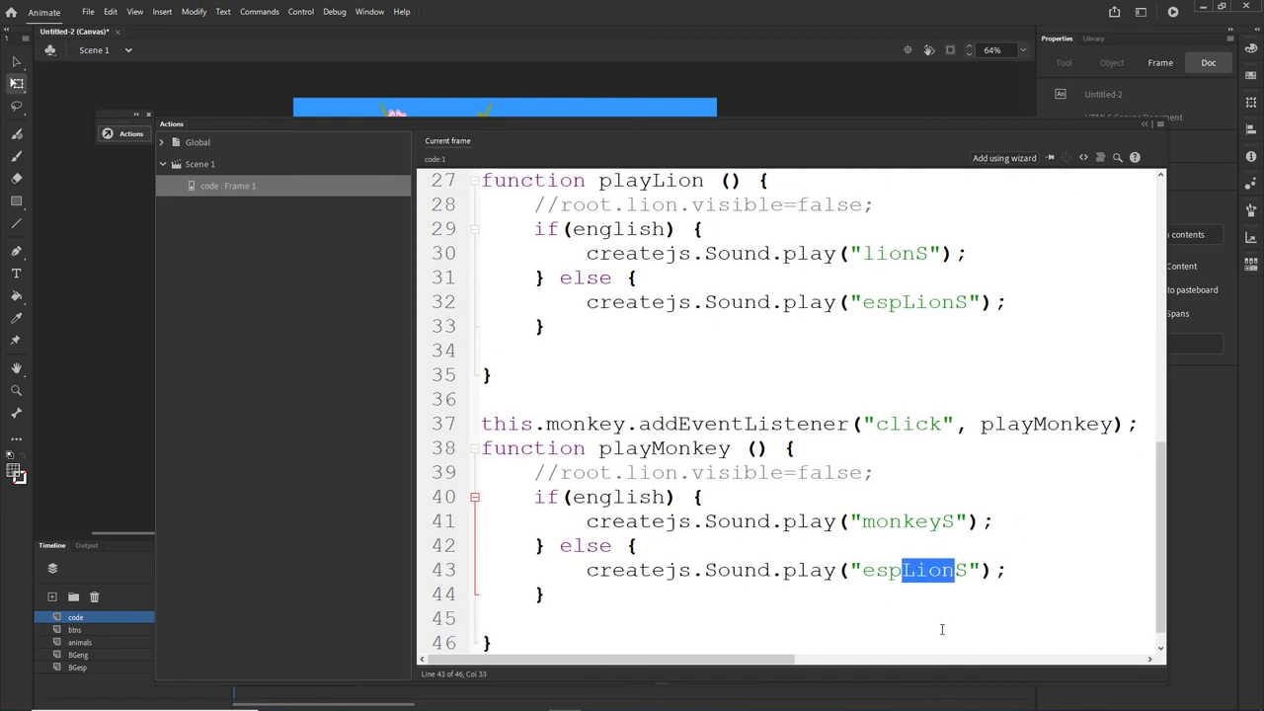
text(Monkey)
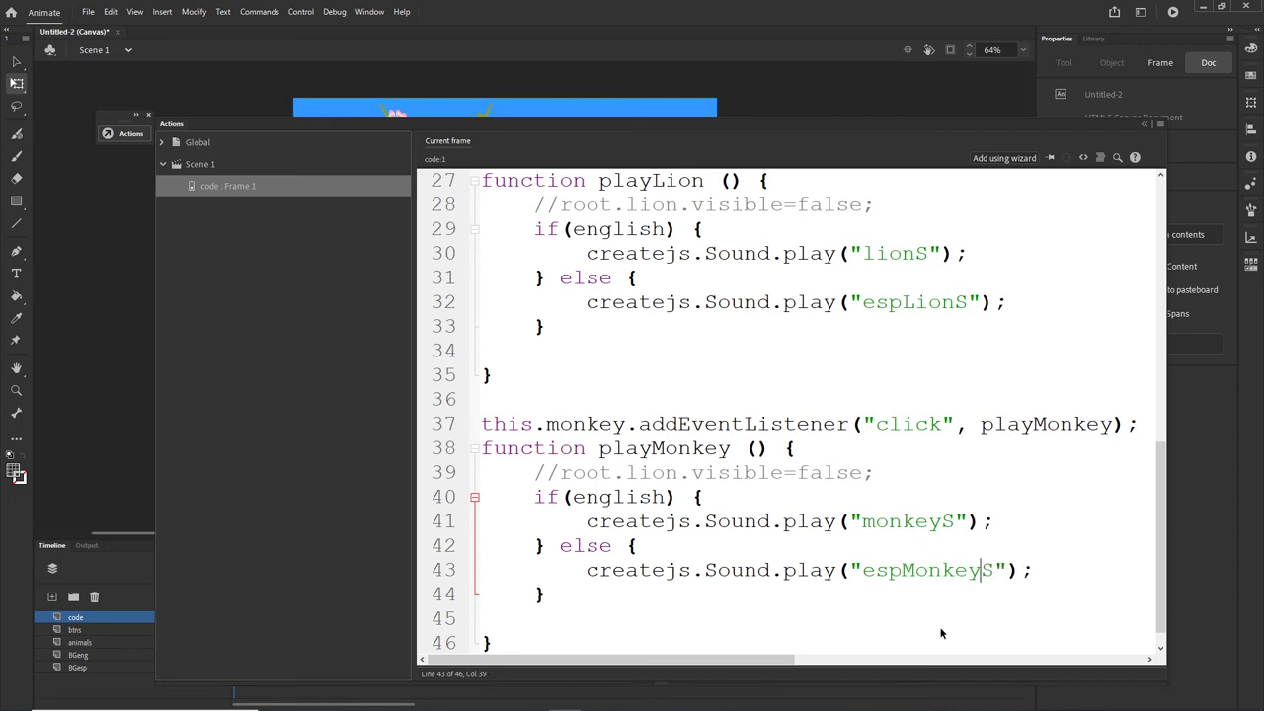
key(ctrl+Return)
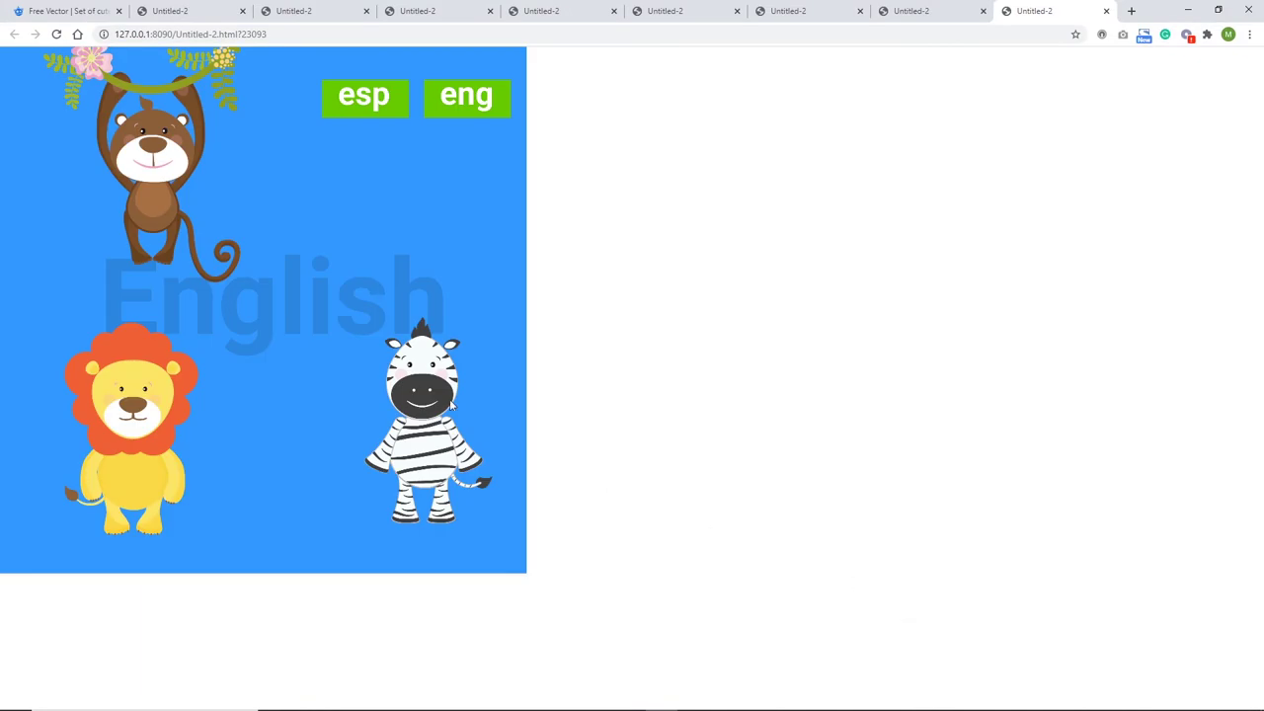
Switch the test page to Spanish, view the console's AudioContext warning, and minimize Chrome
click(387, 113)
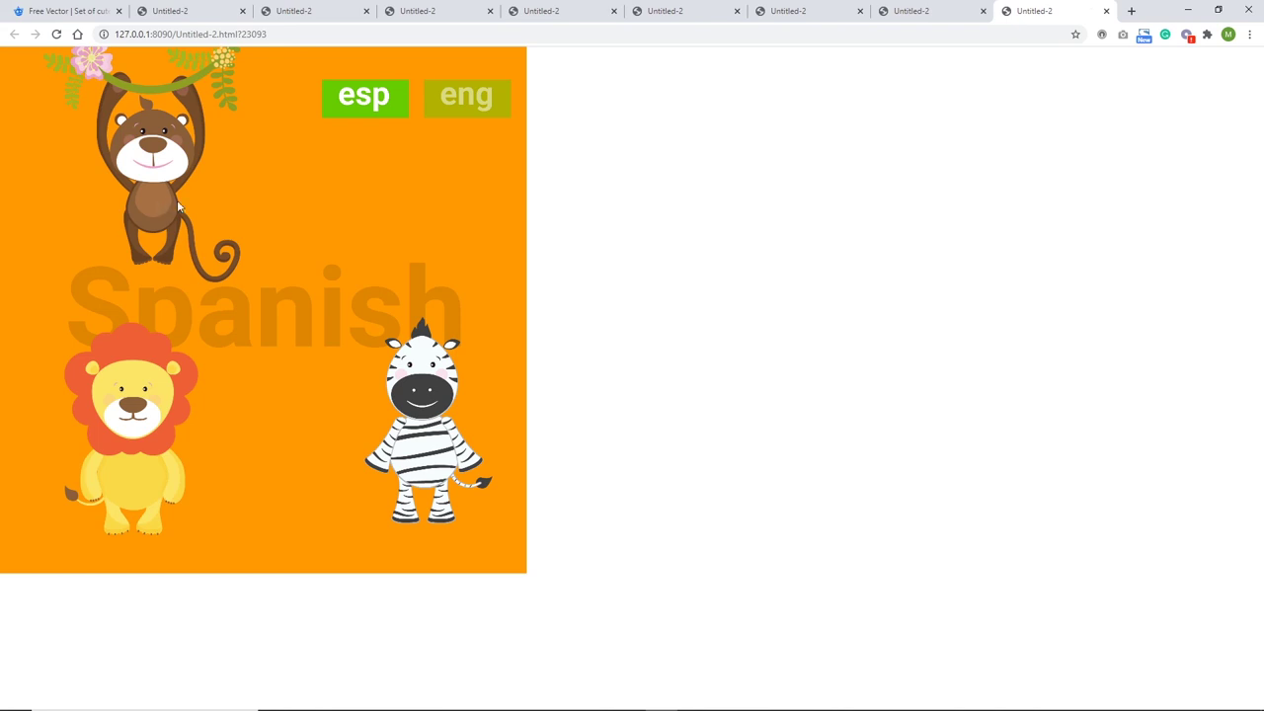
key(F12)
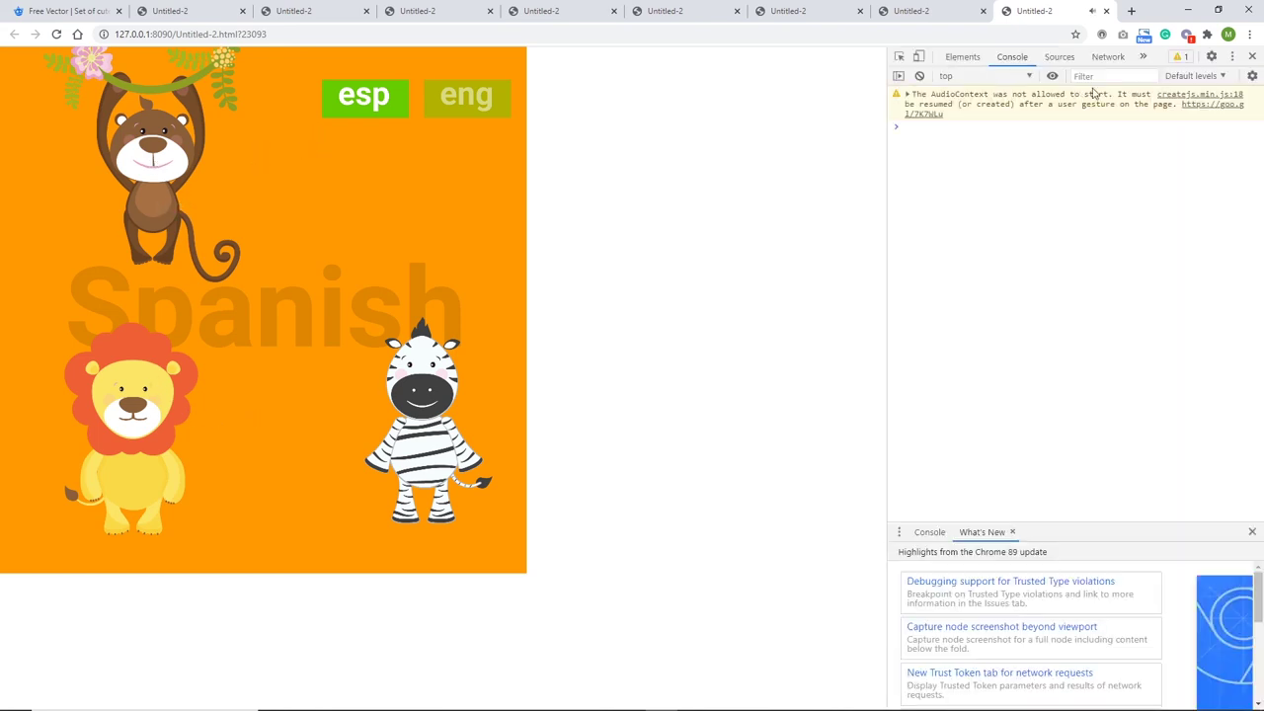
click(1193, 12)
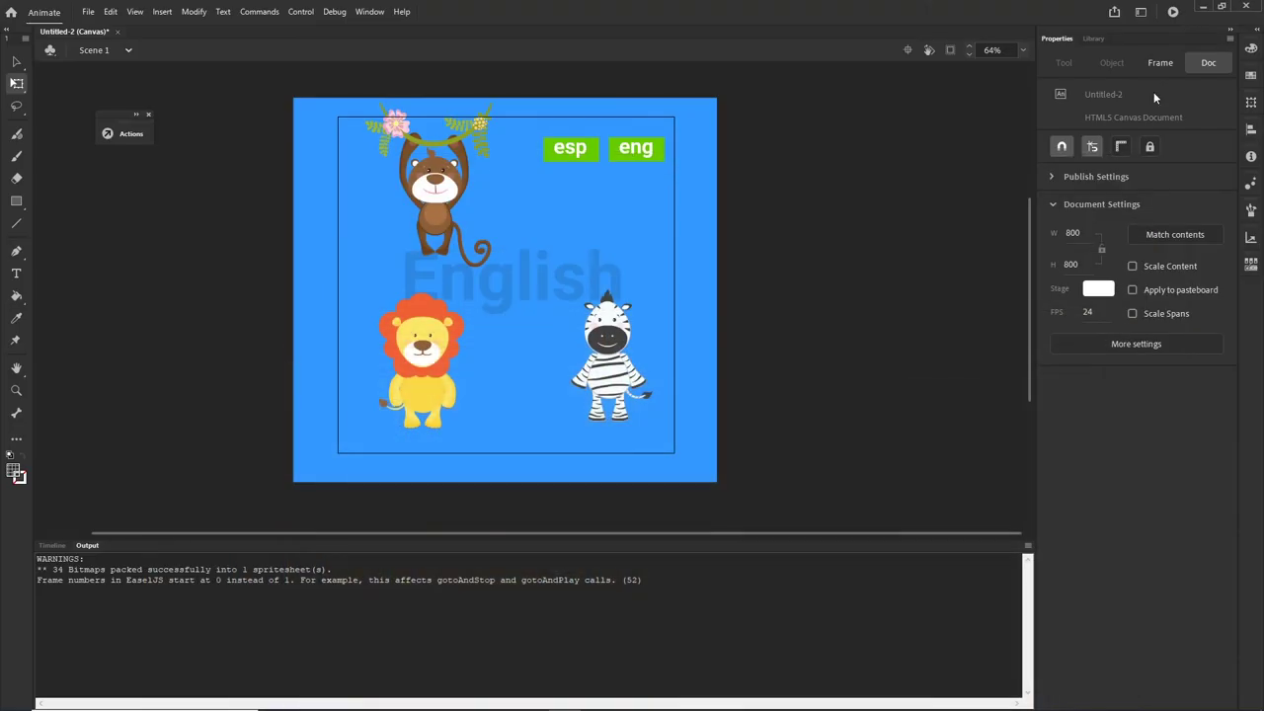
Review the end of playMonkey in the frame script, then close the Actions panel
click(55, 545)
key(F9)
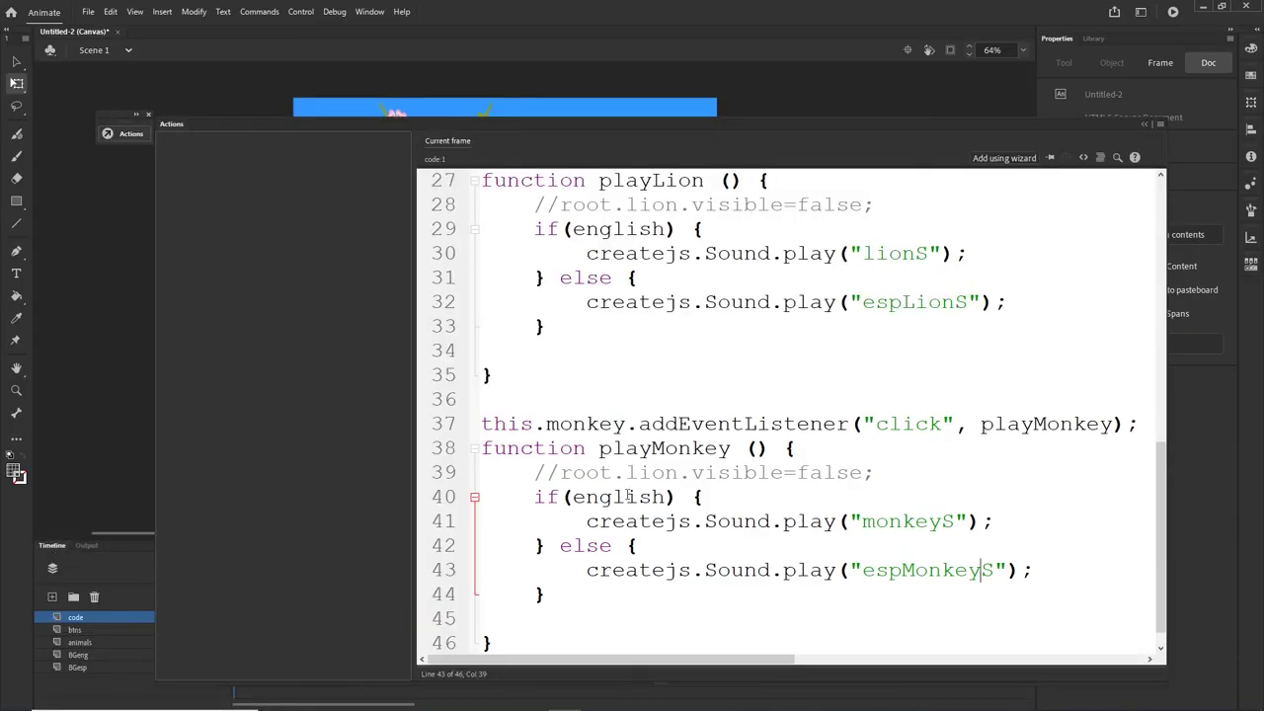
click(963, 619)
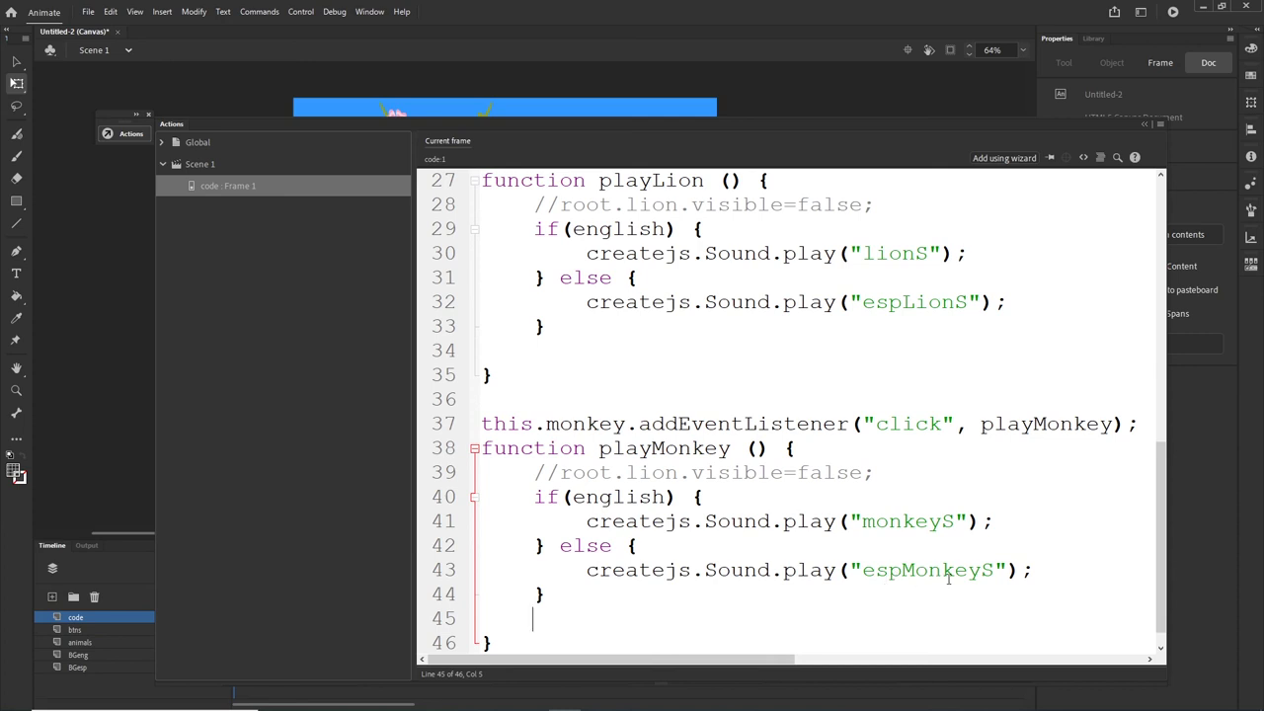
click(1144, 125)
In the widened Library, add the missing 'y' to espMonkey.mp3's linkage name and republish
click(1092, 38)
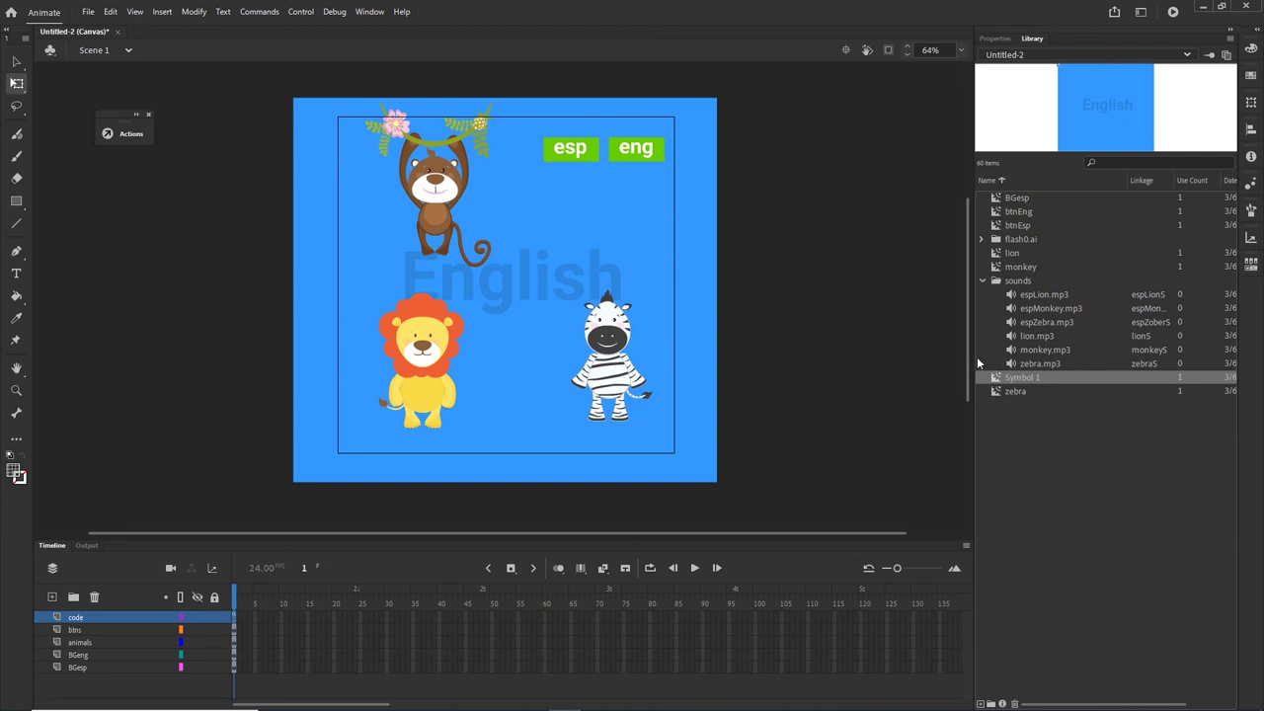
drag(973, 357, 687, 355)
click(866, 309)
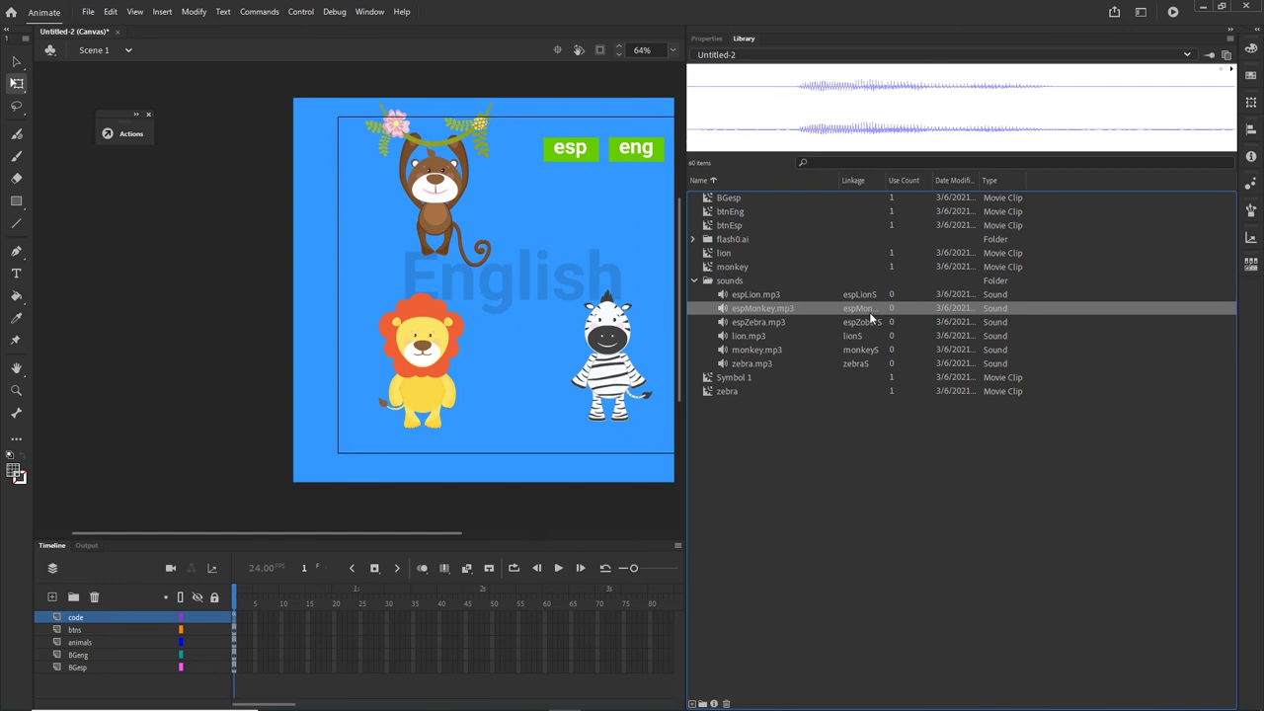
double_click(869, 309)
click(874, 308)
text(y)
click(872, 403)
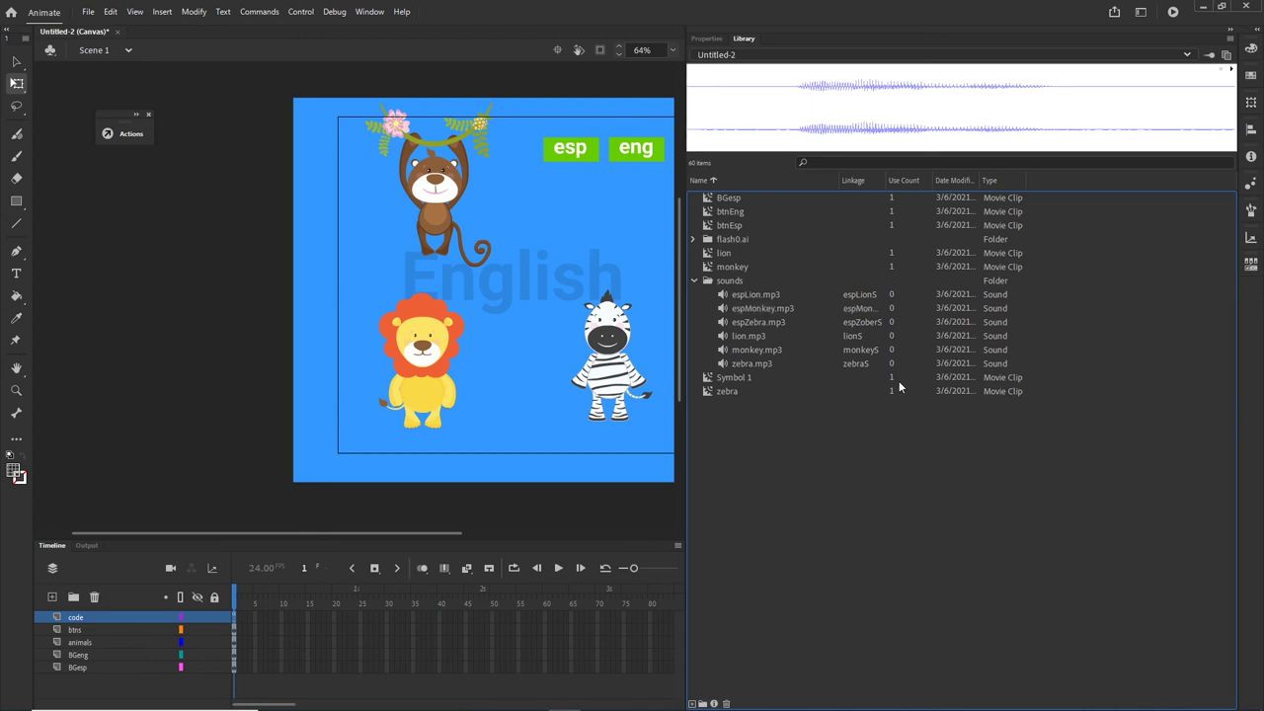
key(ctrl+Return)
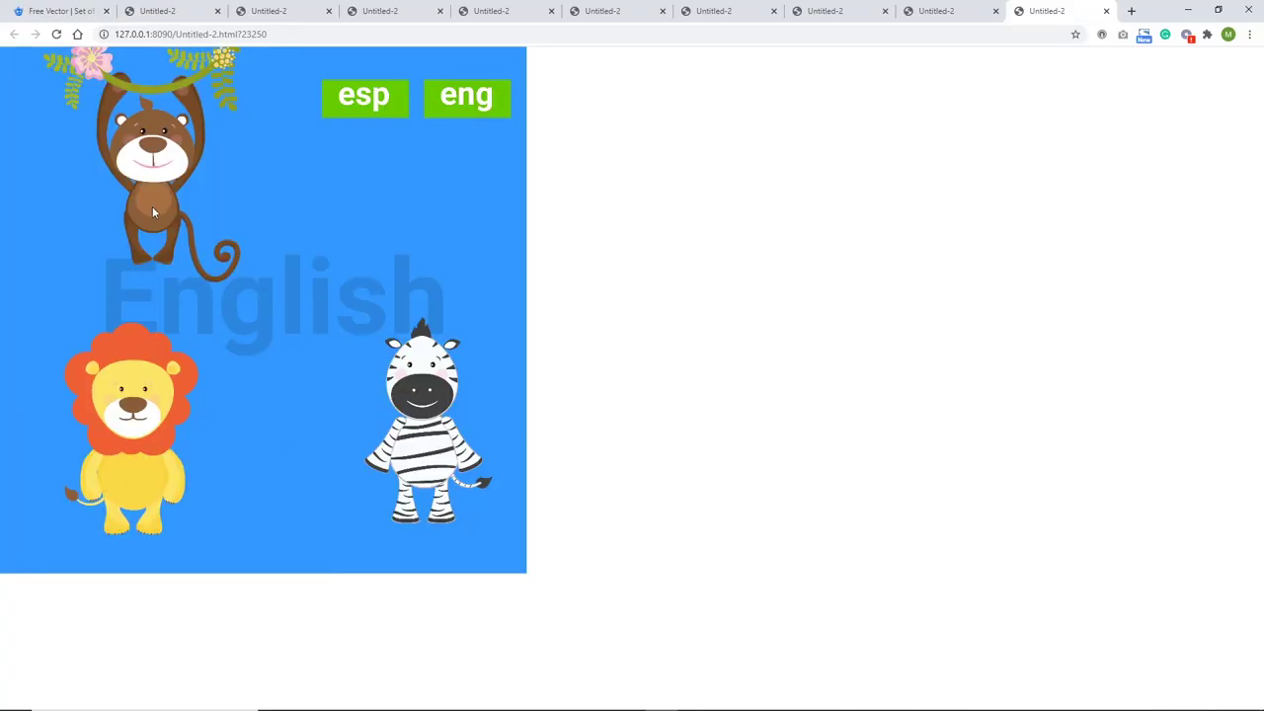
Toggle the preview to Spanish and back to English, then return to Animate's timeline
click(325, 96)
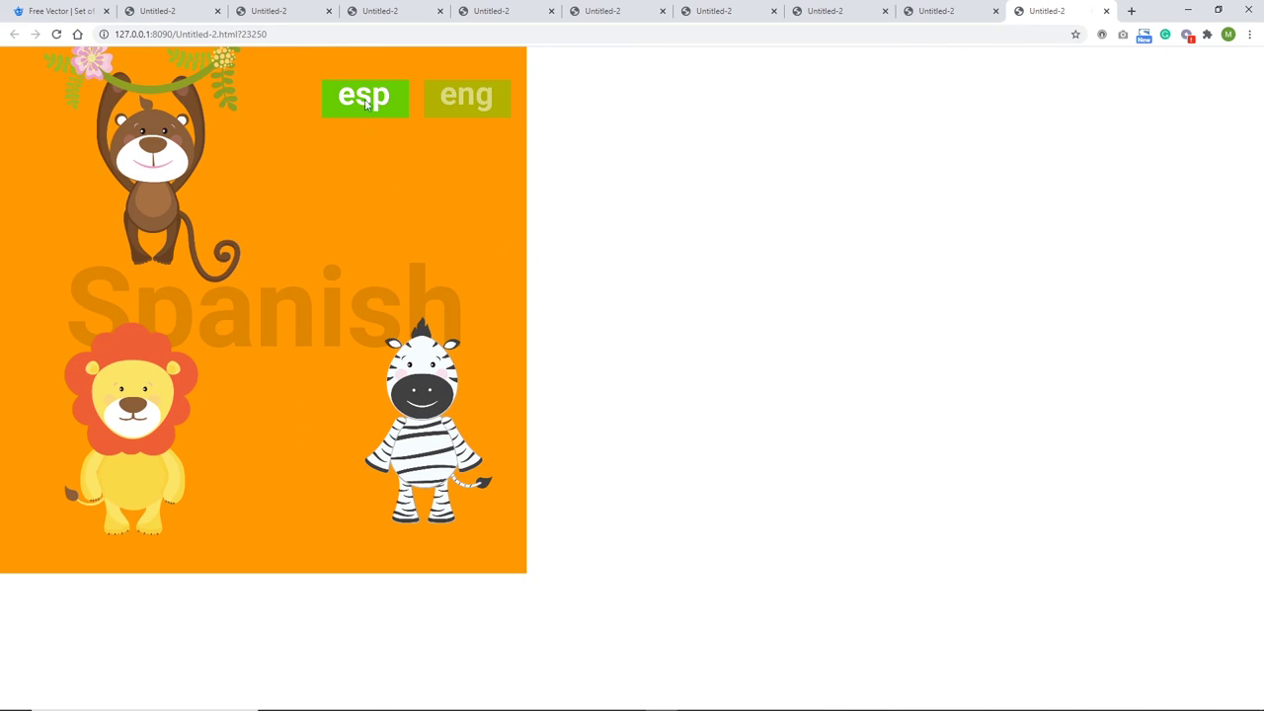
click(465, 103)
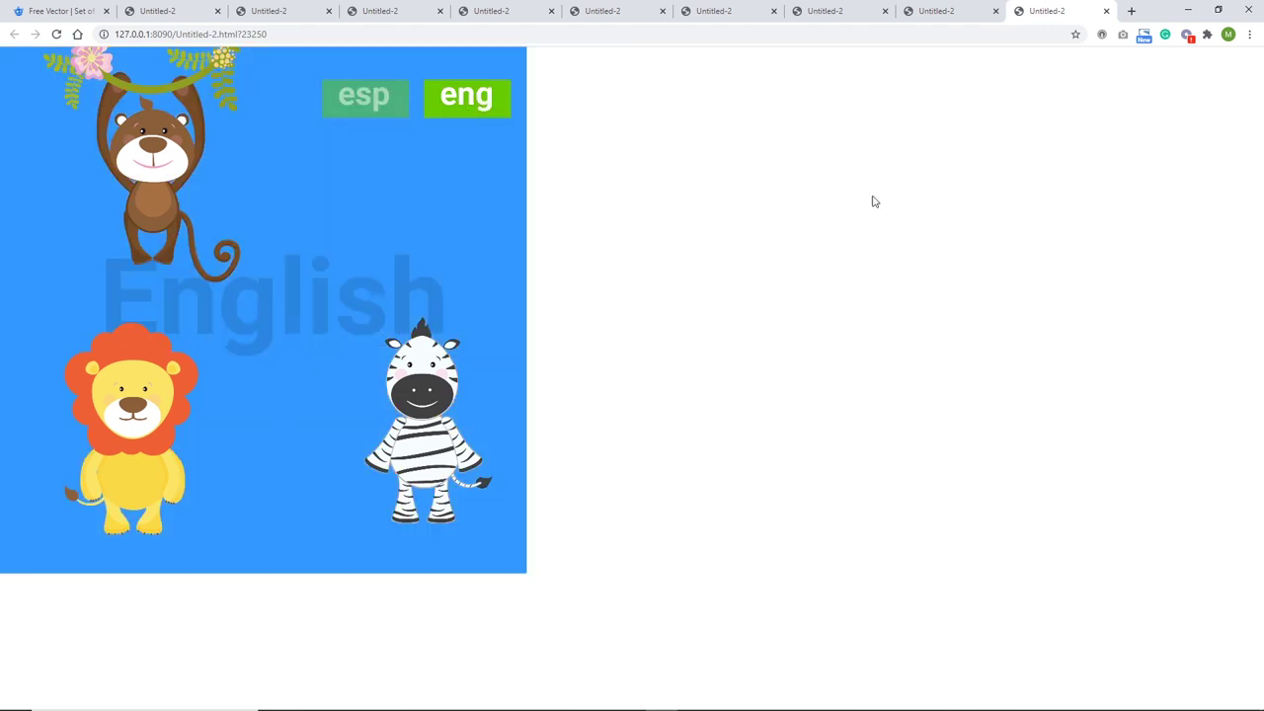
click(1188, 10)
click(51, 545)
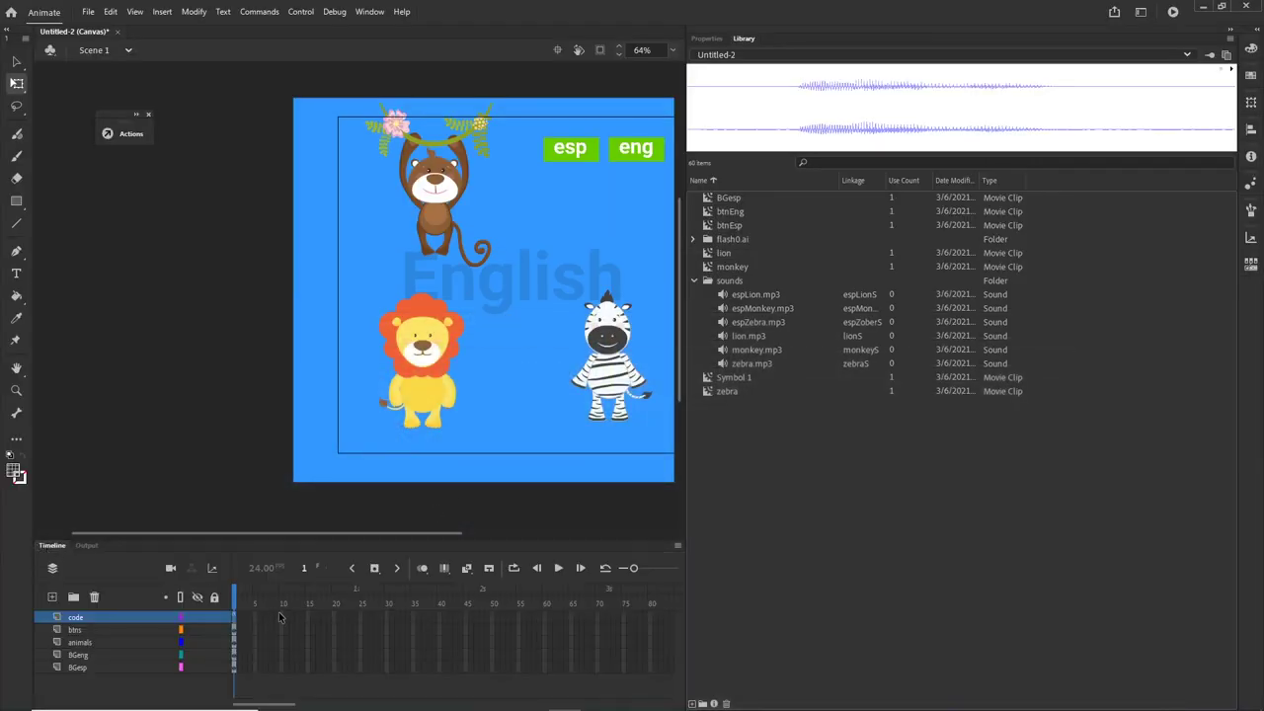
Paste a copy of the playMonkey block below the original in the frame script
key(F9)
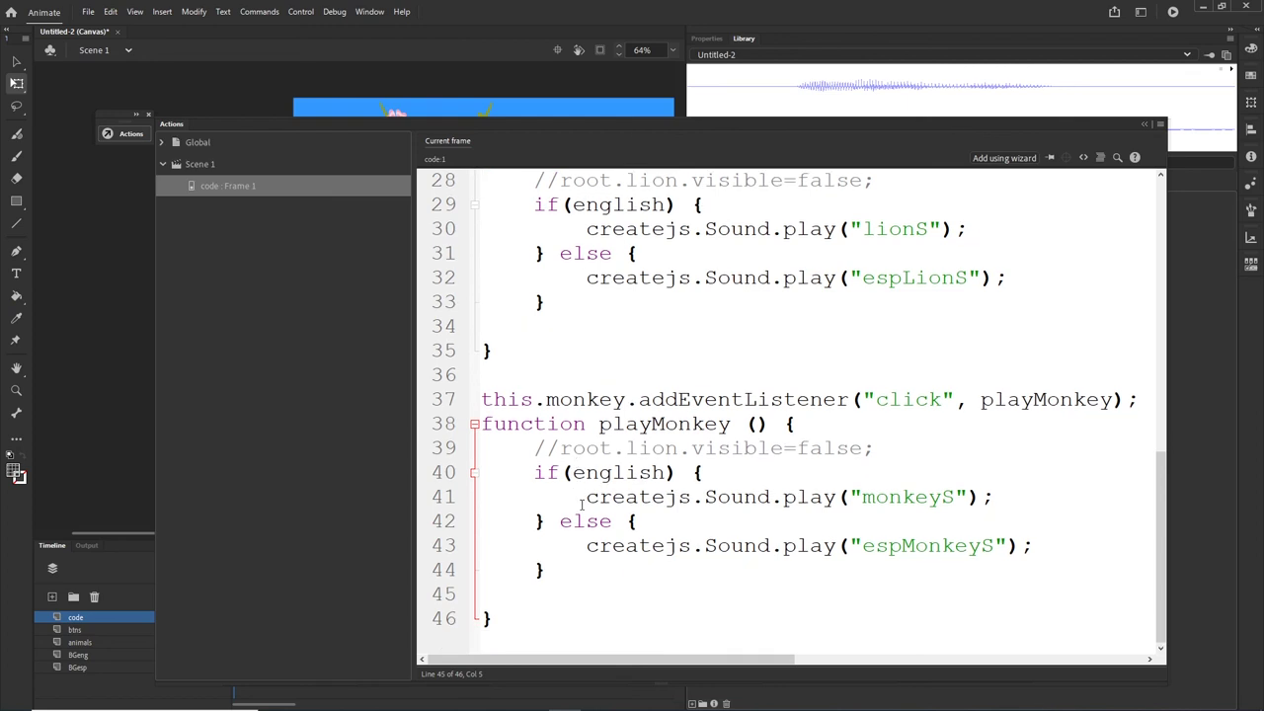
drag(491, 622, 474, 430)
key(ctrl+c)
click(524, 615)
key(Return)
key(Return)
key(Return)
key(Return)
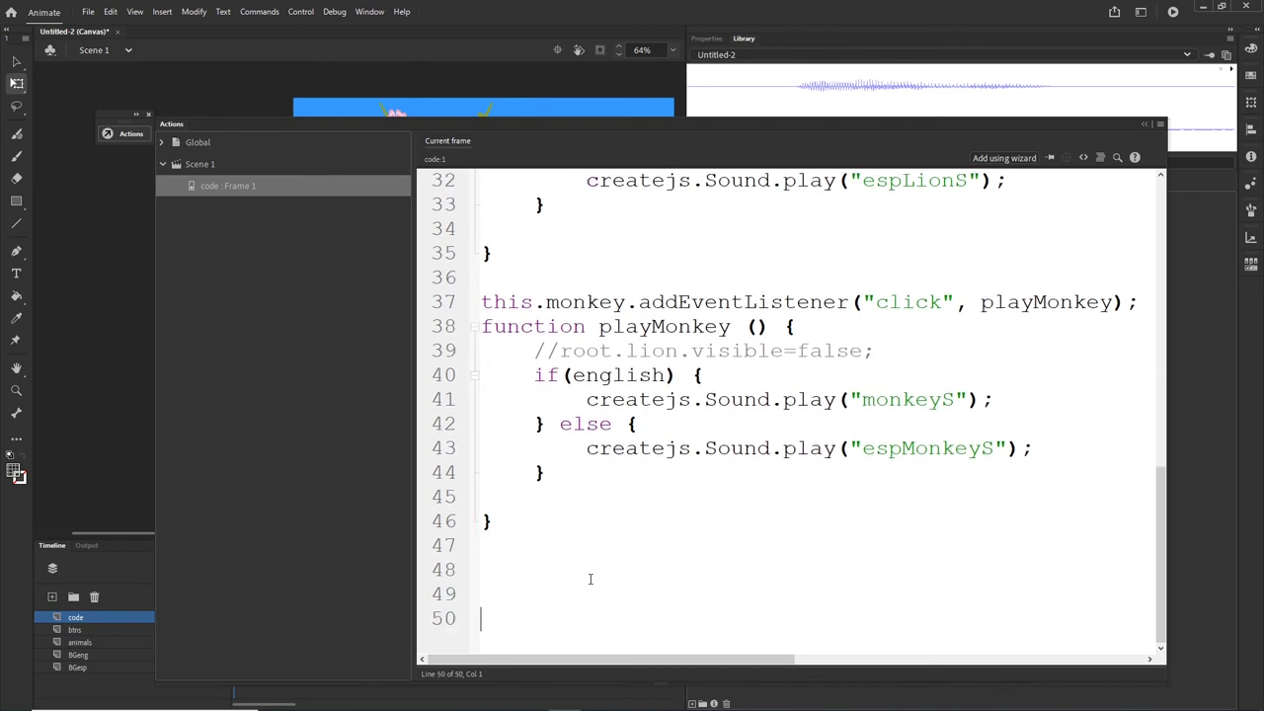
key(ctrl+v)
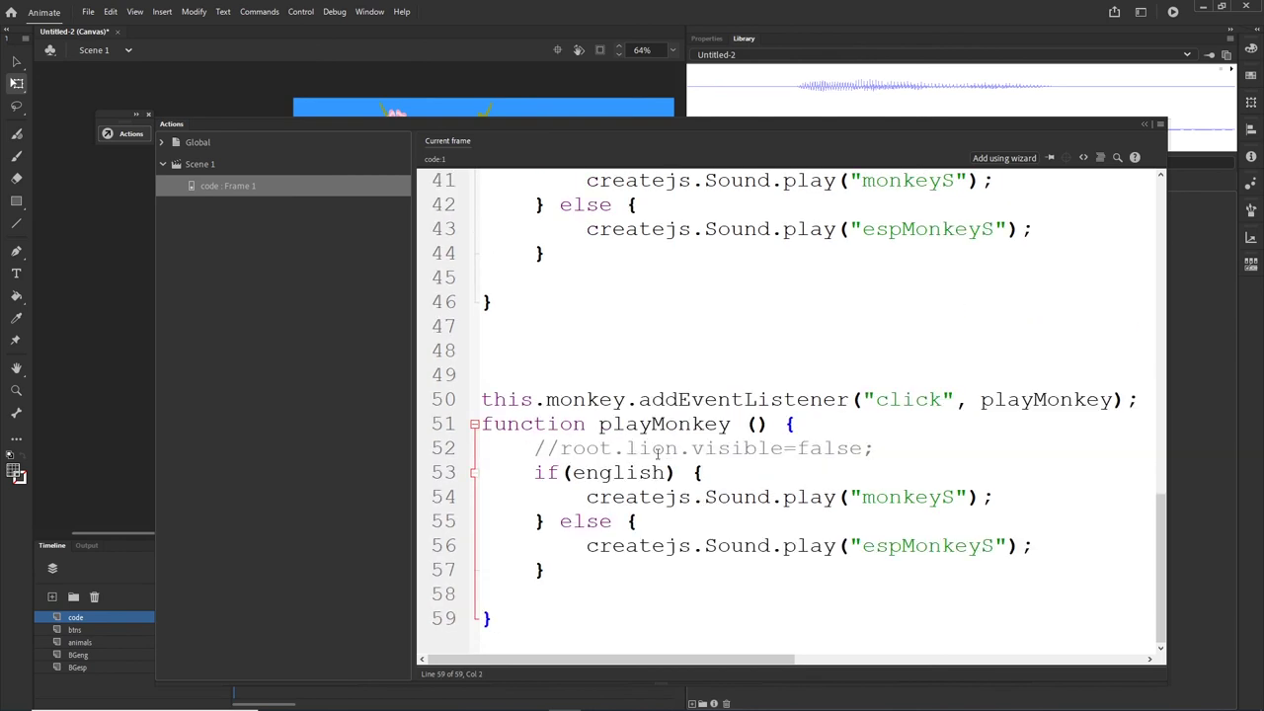
Rename the copied listener to zebra and its function to playZebra
drag(625, 400, 546, 399)
text(zebra)
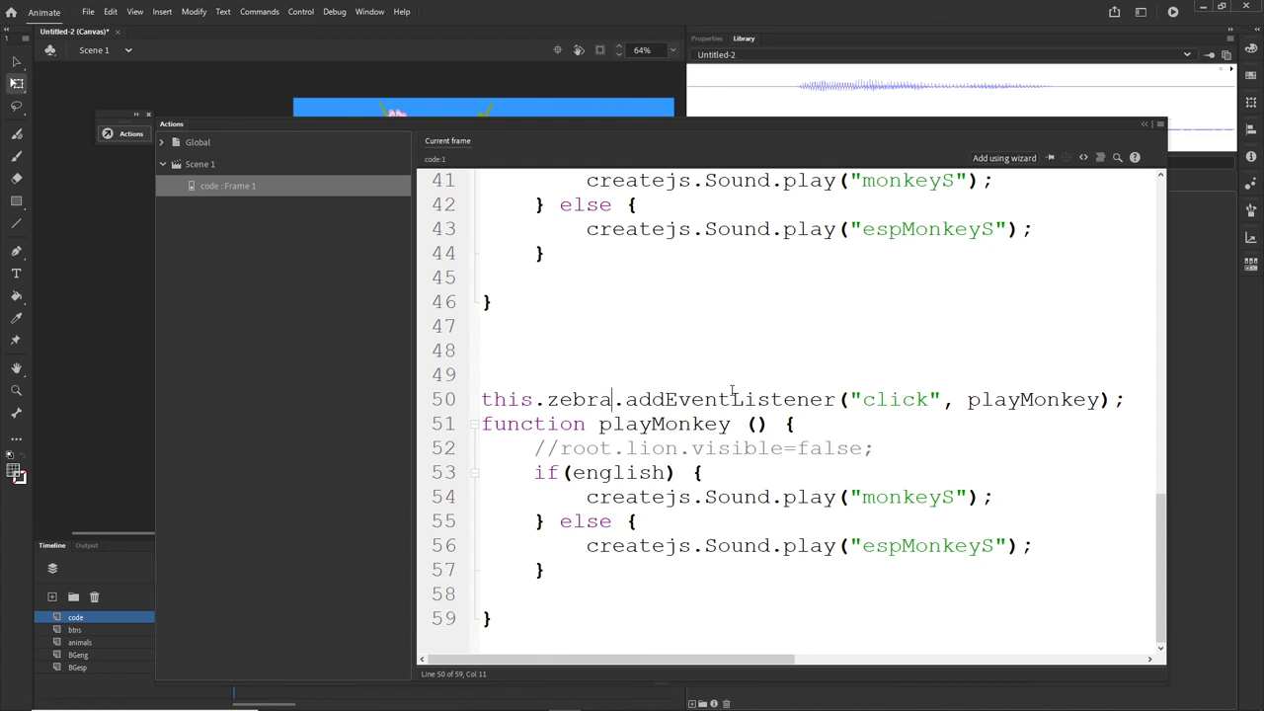
click(1100, 399)
key(shift+Left)
key(shift+Left)
key(shift+Left)
key(shift+Left)
key(shift+Left)
key(shift+Left)
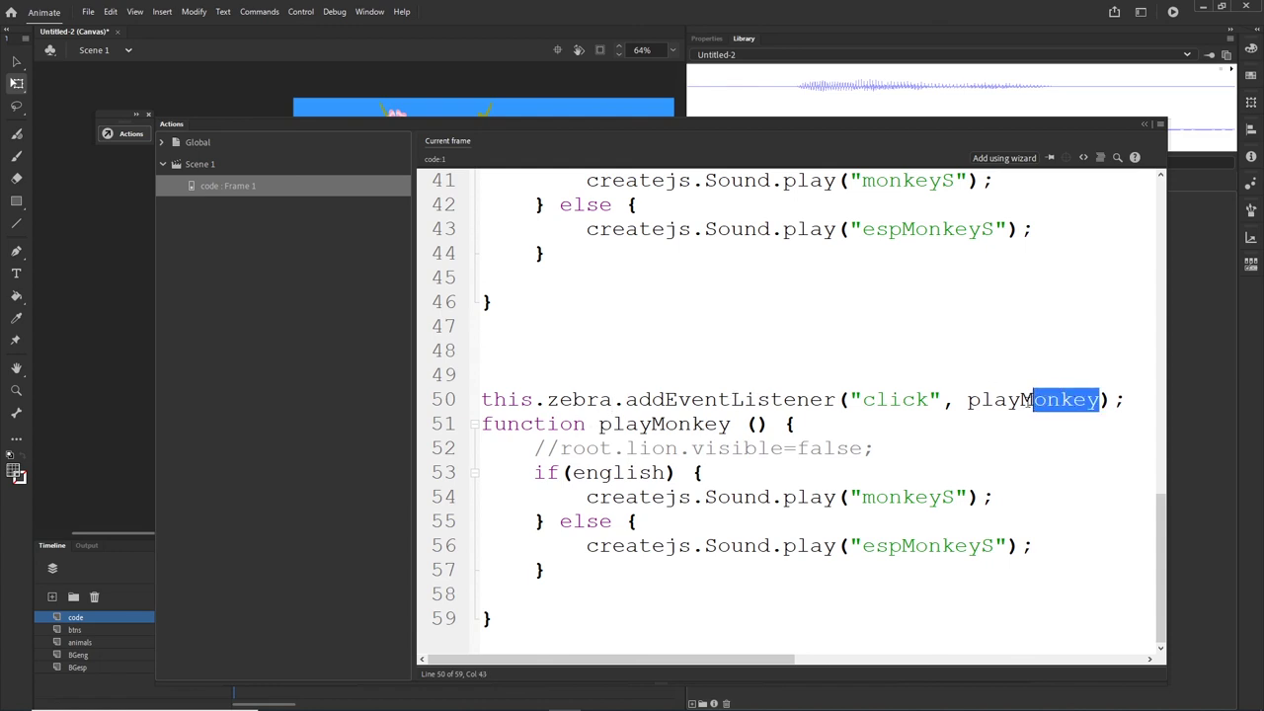
text(Zebra)
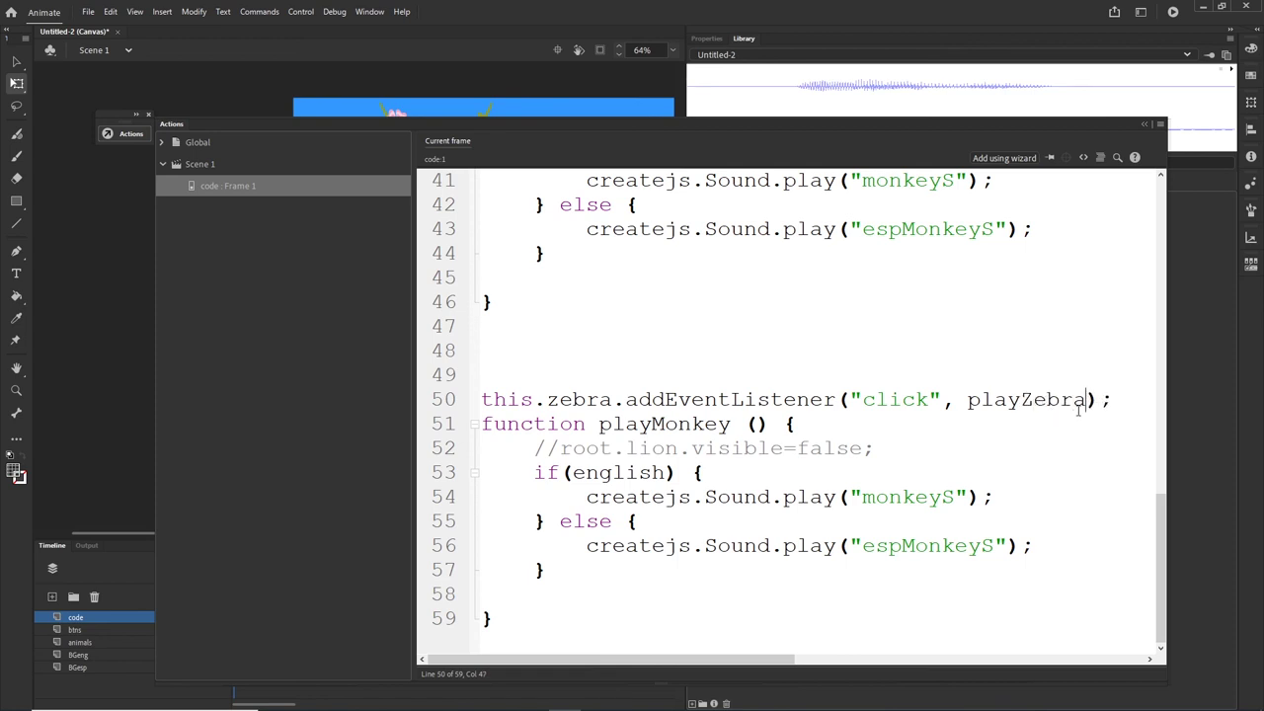
key(shift+Left)
key(shift+Left)
key(shift+Left)
key(shift+Left)
key(shift+Left)
key(shift+Left)
key(shift+Left)
key(shift+Left)
key(shift+Left)
key(ctrl+c)
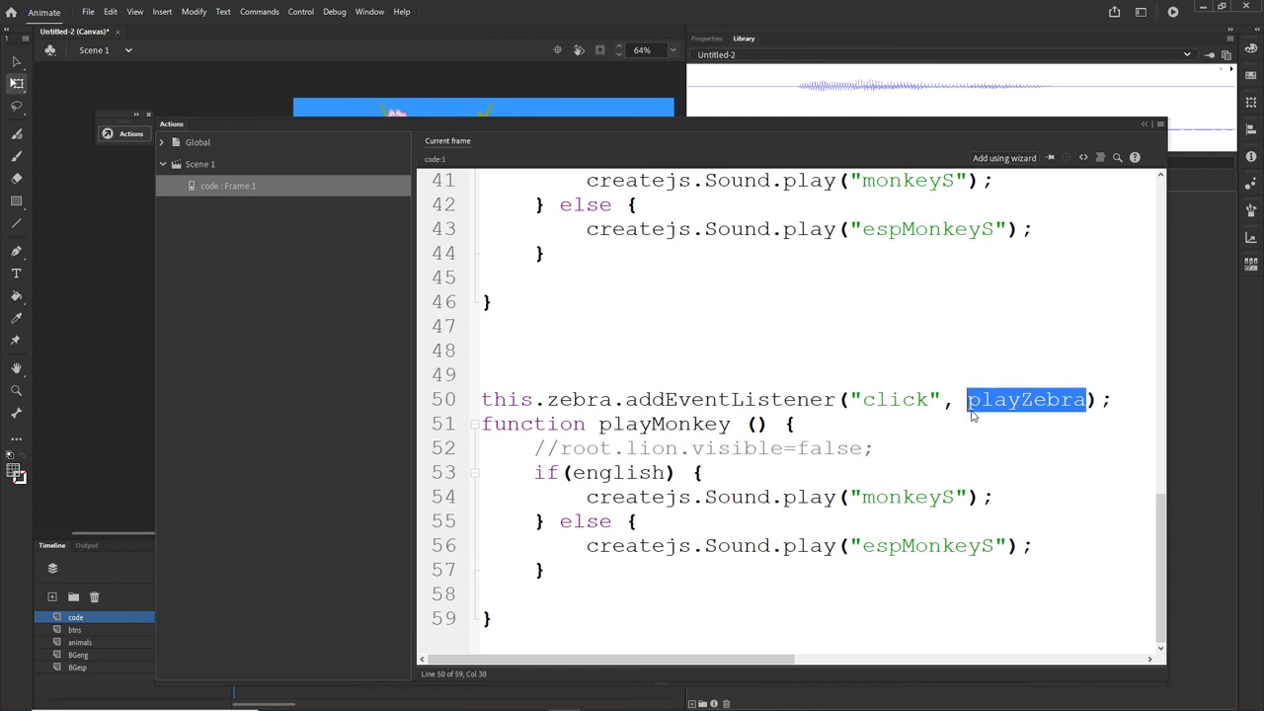
drag(731, 423, 609, 434)
key(ctrl+v)
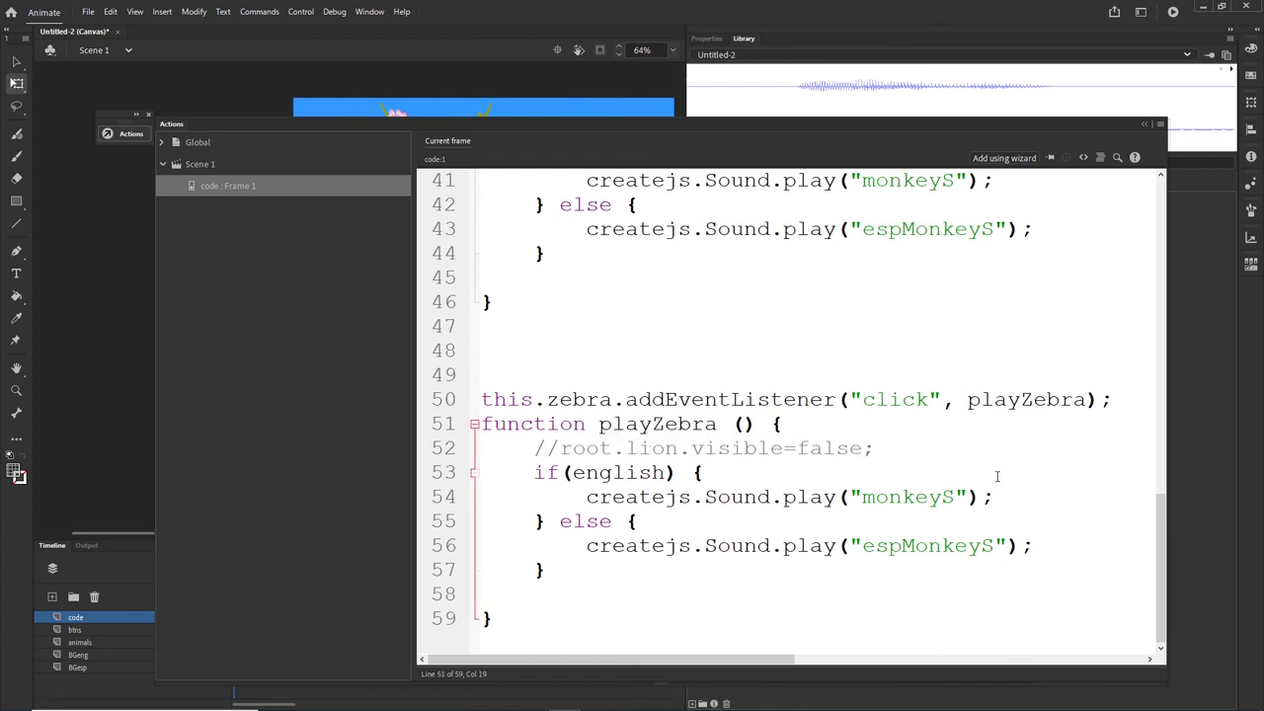
Set playZebra's sound ids to ZebraS and espZebraS, then save with Ctrl+S
click(940, 496)
drag(939, 497, 861, 497)
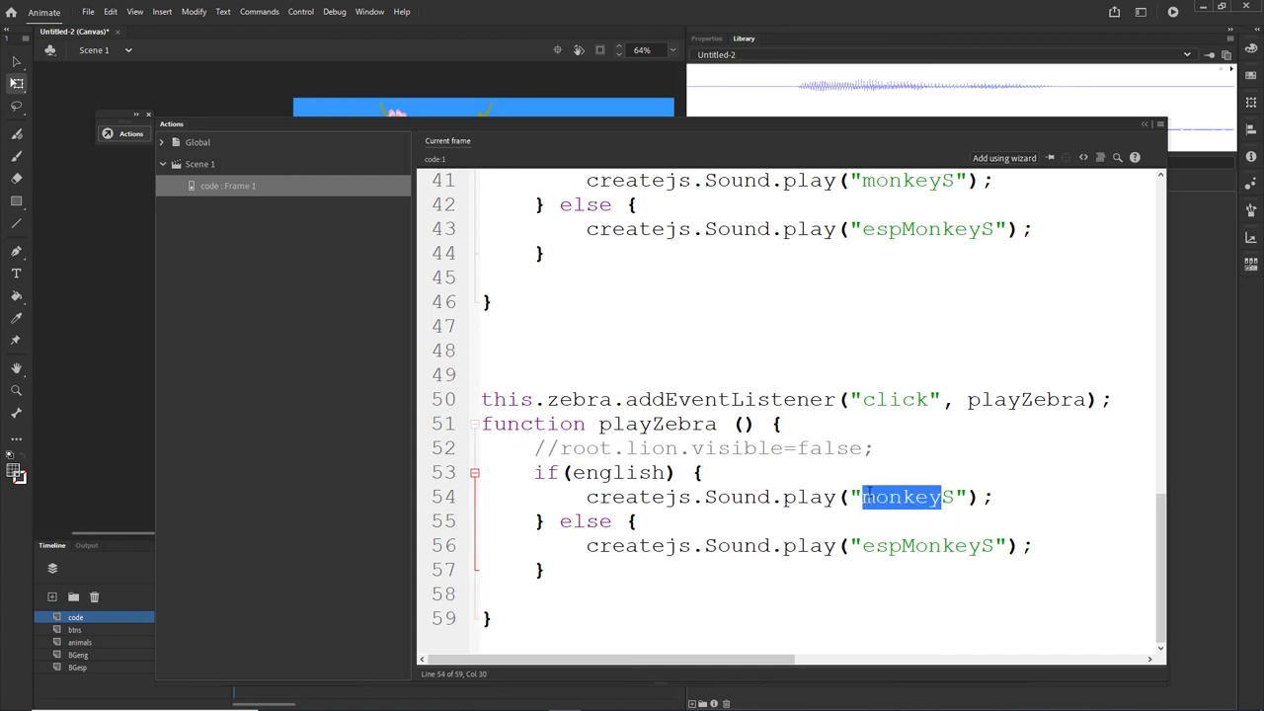
text(Zebra)
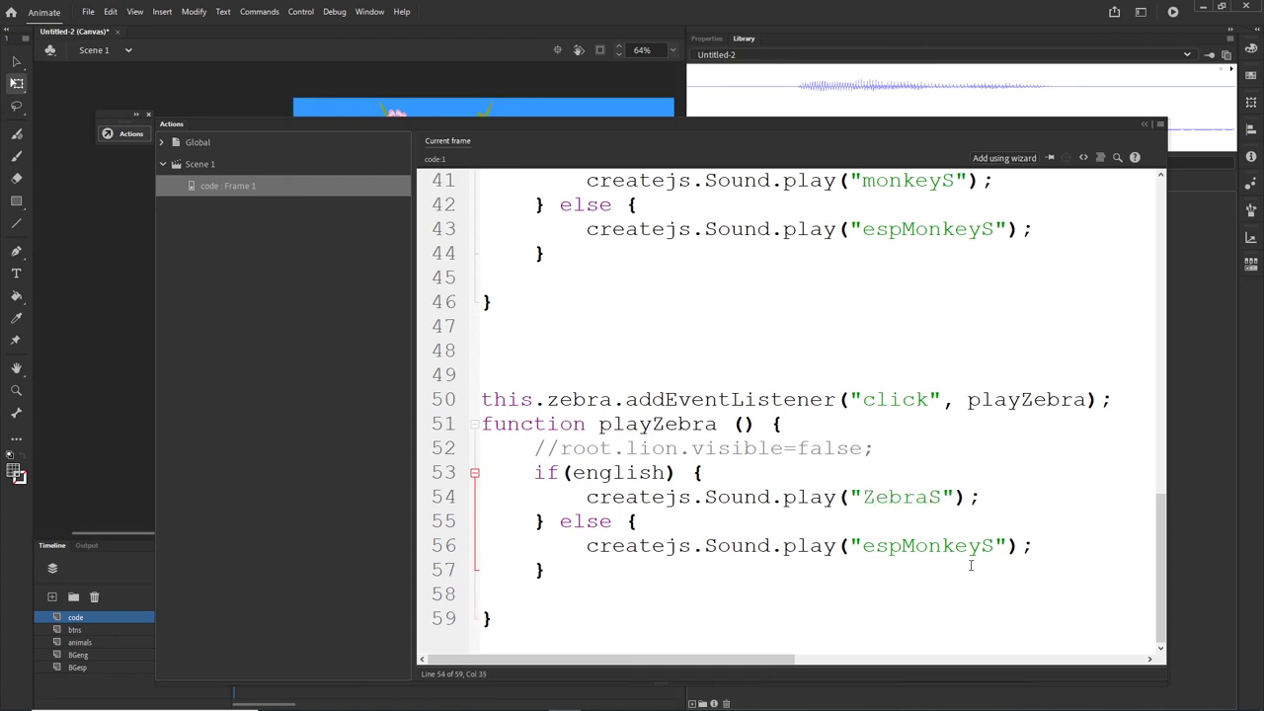
drag(980, 545, 901, 545)
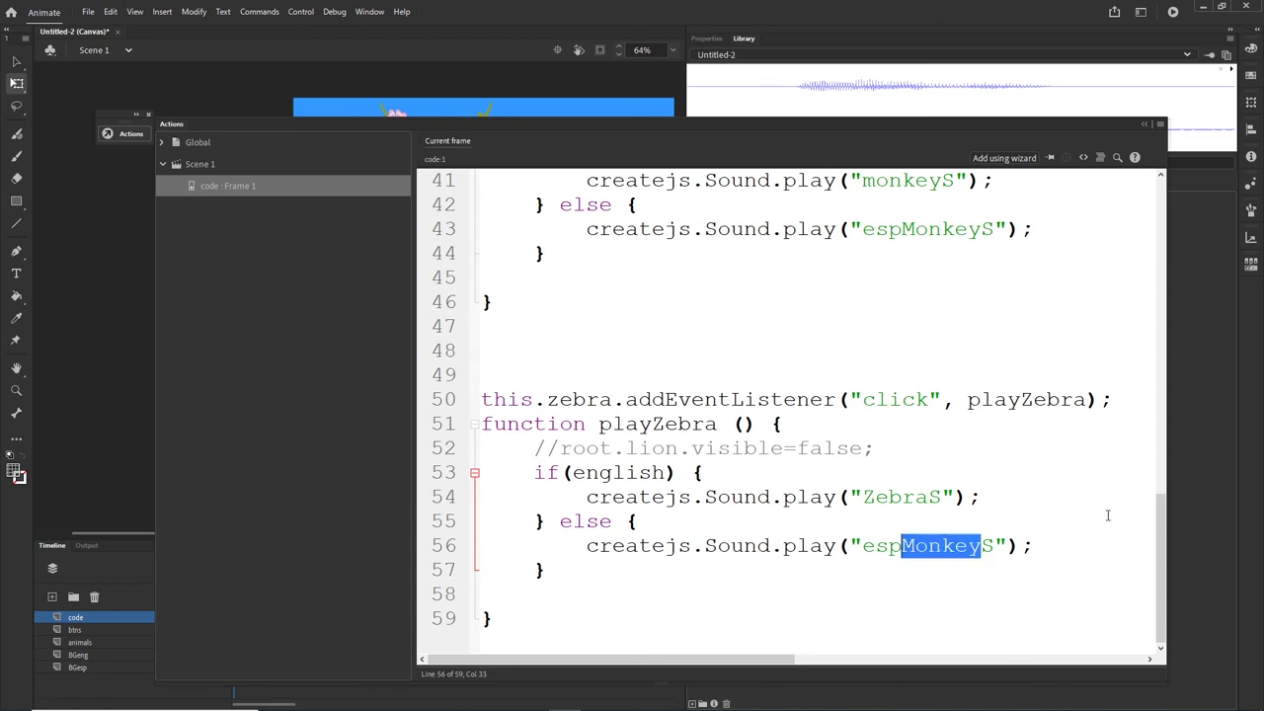
text(Zebra)
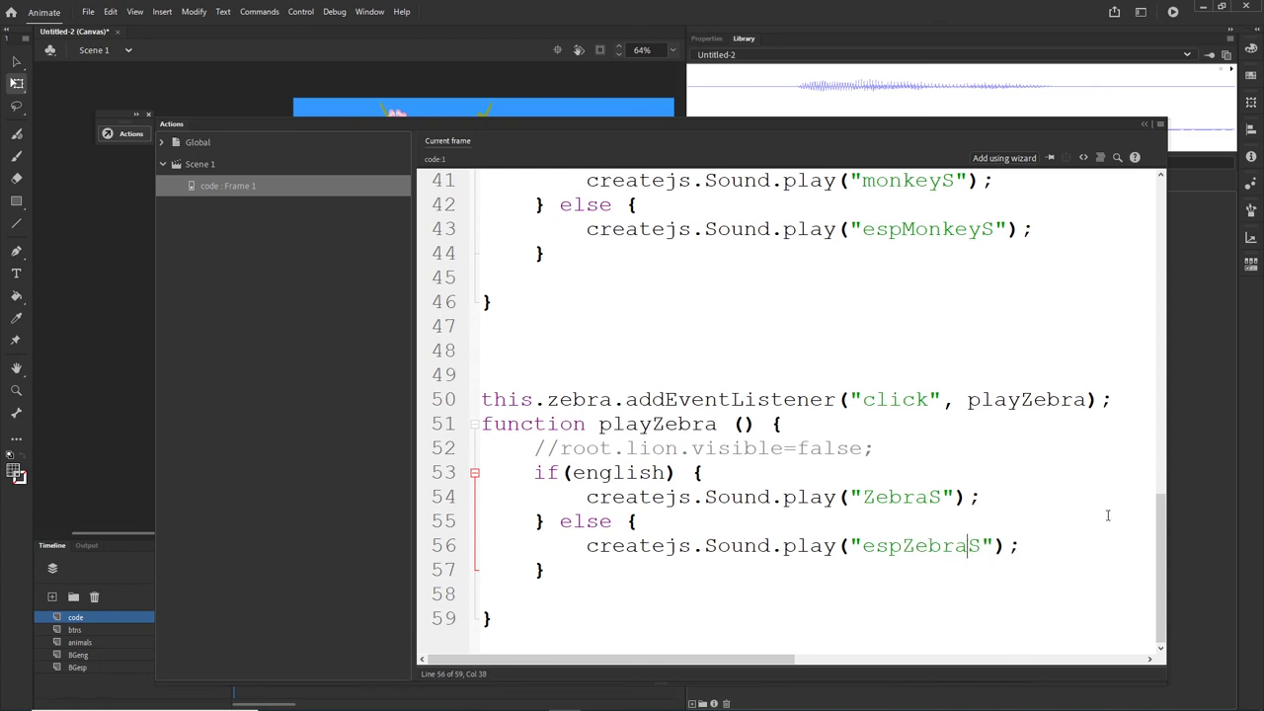
key(ctrl+s)
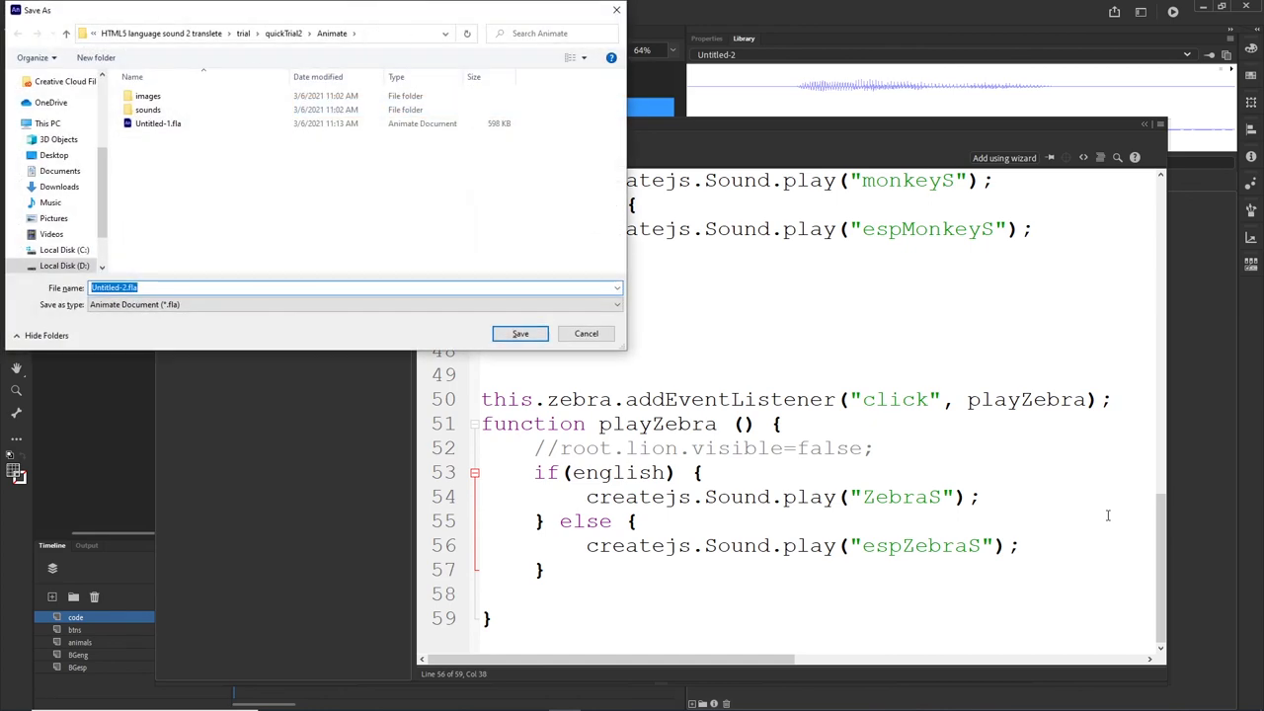
Cancel Save As, republish, and test the zebra sound and Spanish mode with DevTools open
click(596, 334)
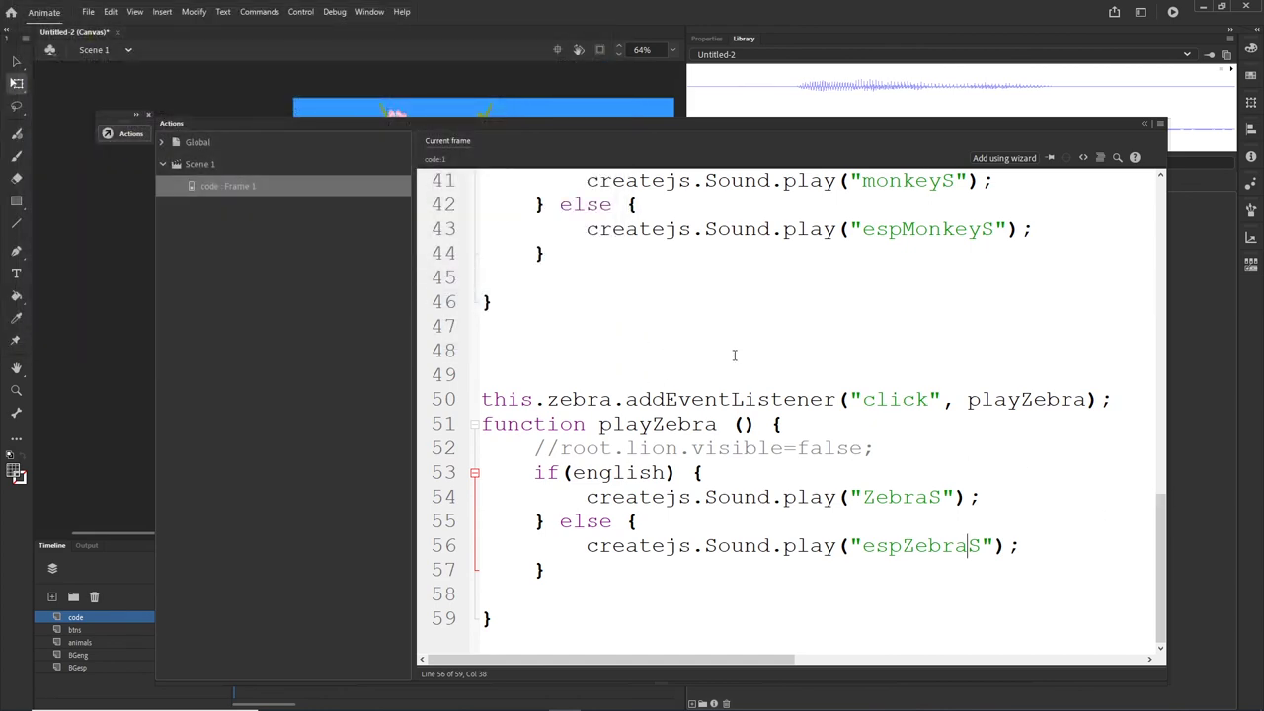
click(734, 353)
key(ctrl+Return)
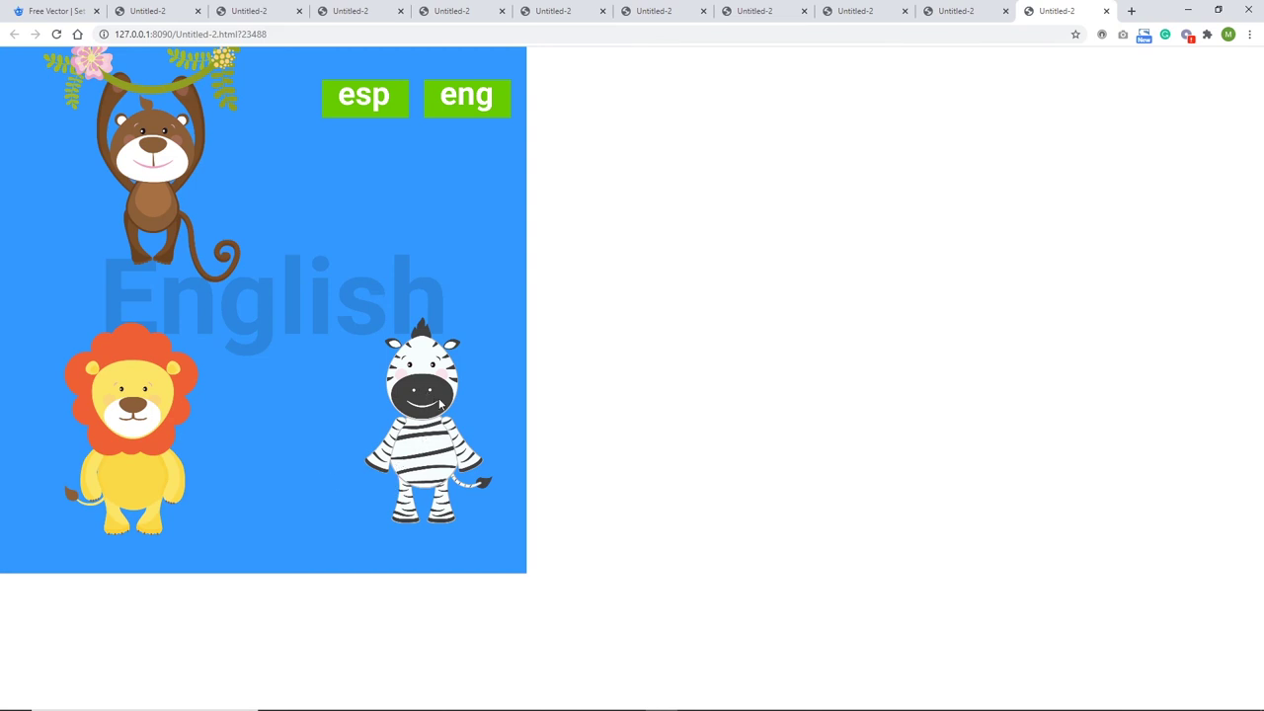
key(F12)
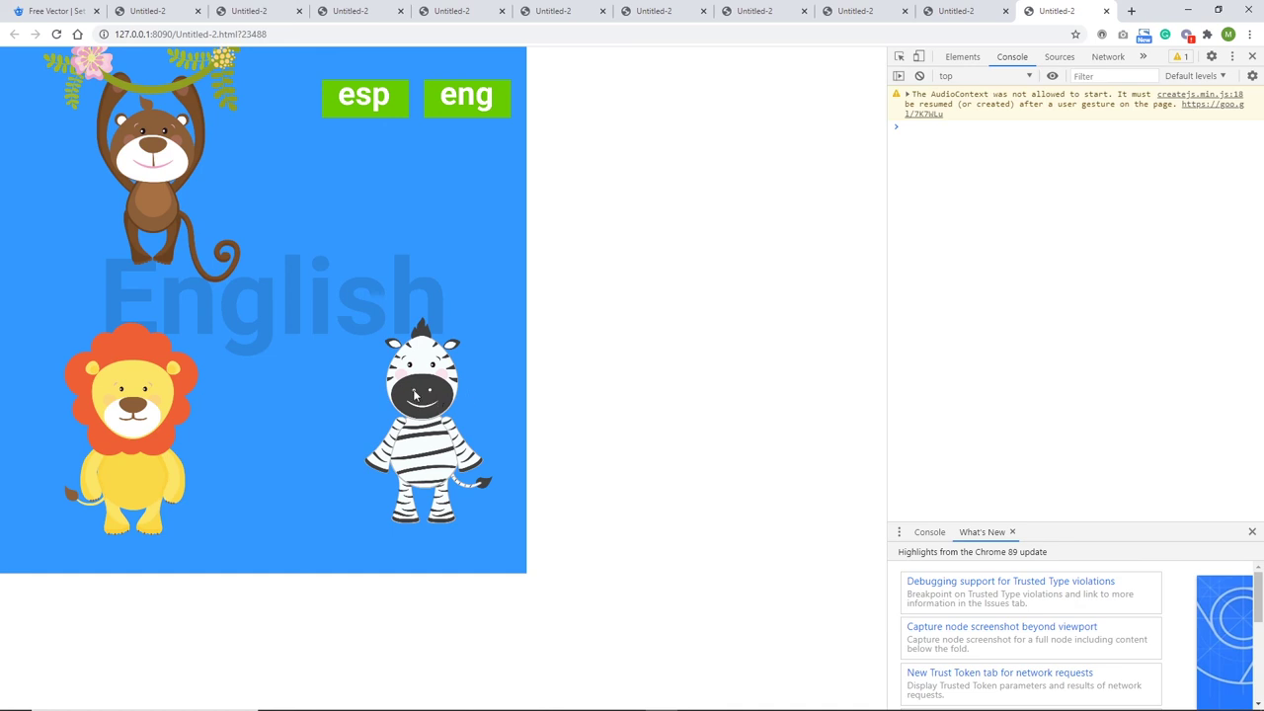
click(153, 415)
click(355, 109)
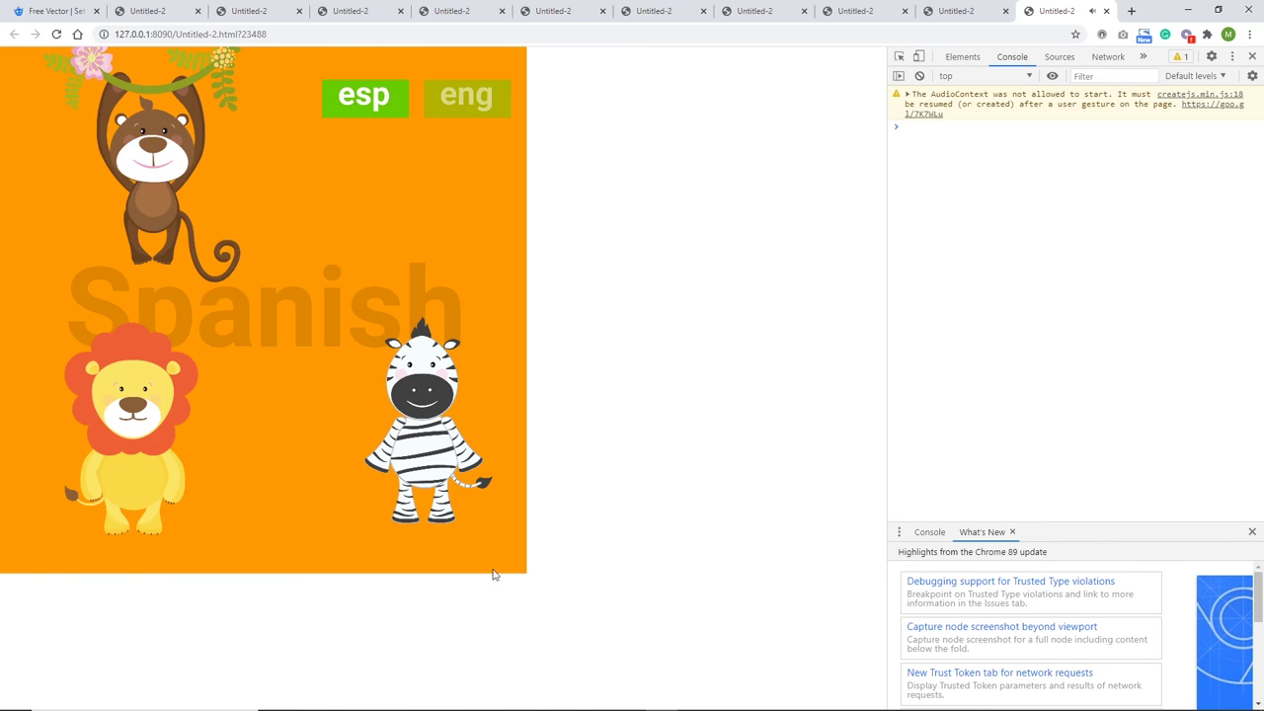
Back in Animate, change the English zebra sound id from ZebraS to zebraS on line 54
mouse_move(612, 707)
click(658, 702)
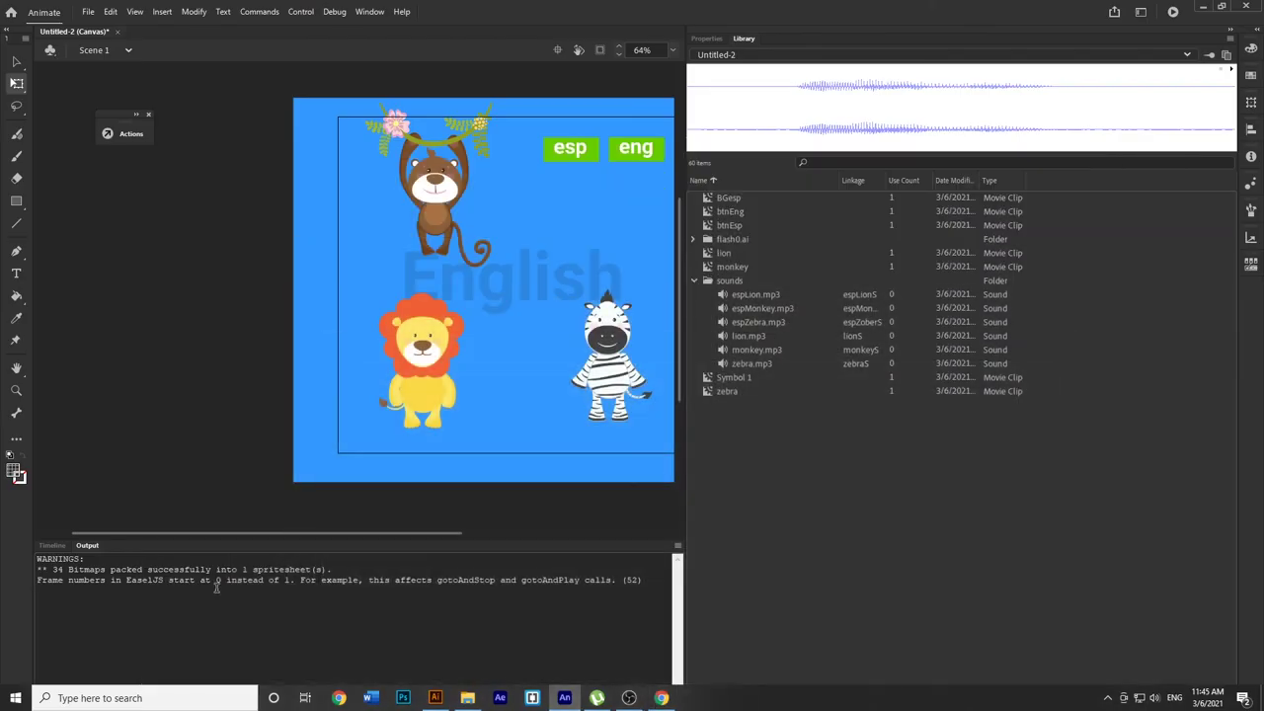
click(54, 545)
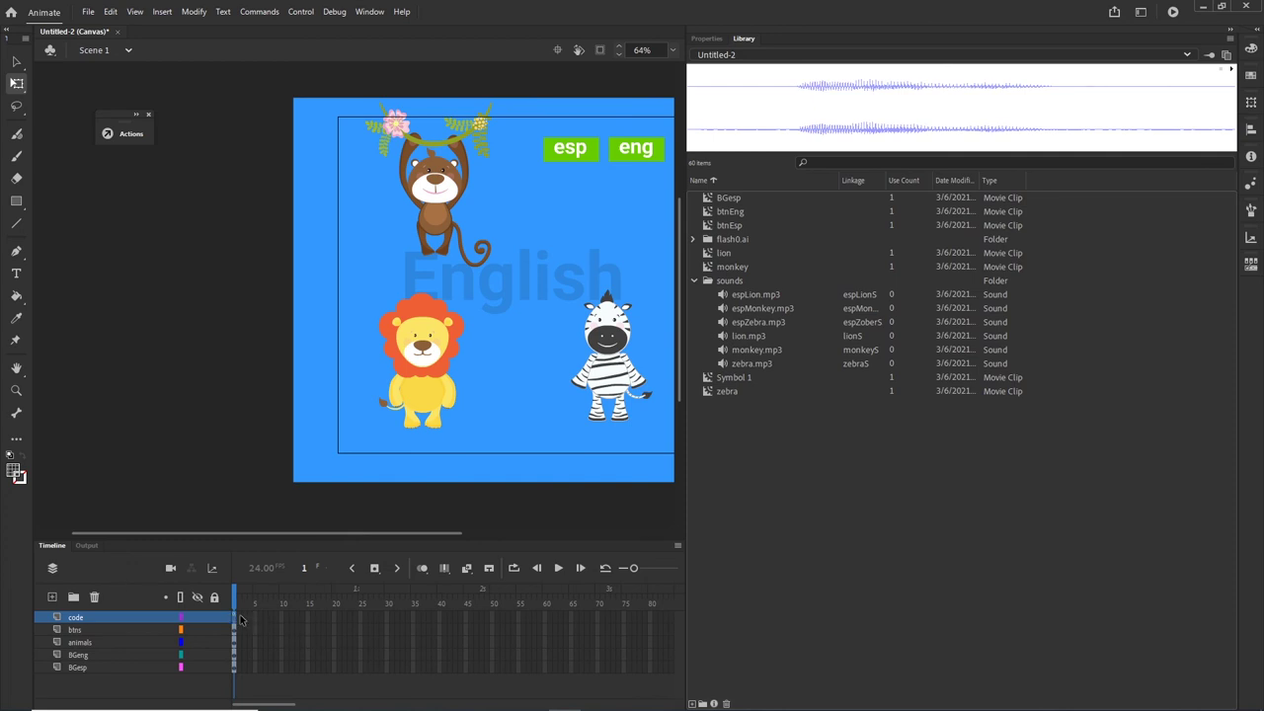
key(F9)
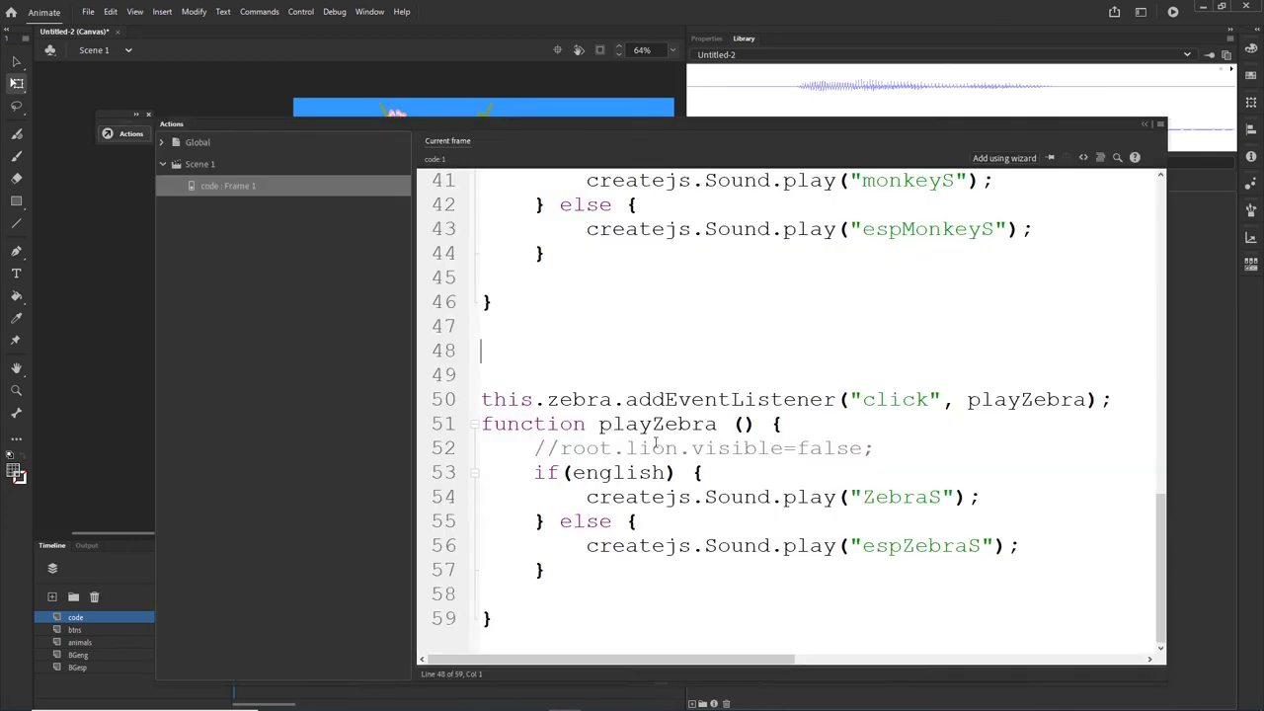
click(876, 498)
key(BackSpace)
text(z)
click(811, 593)
Republish, check the Spanish mode in the browser, then minimize Chrome
key(ctrl+Return)
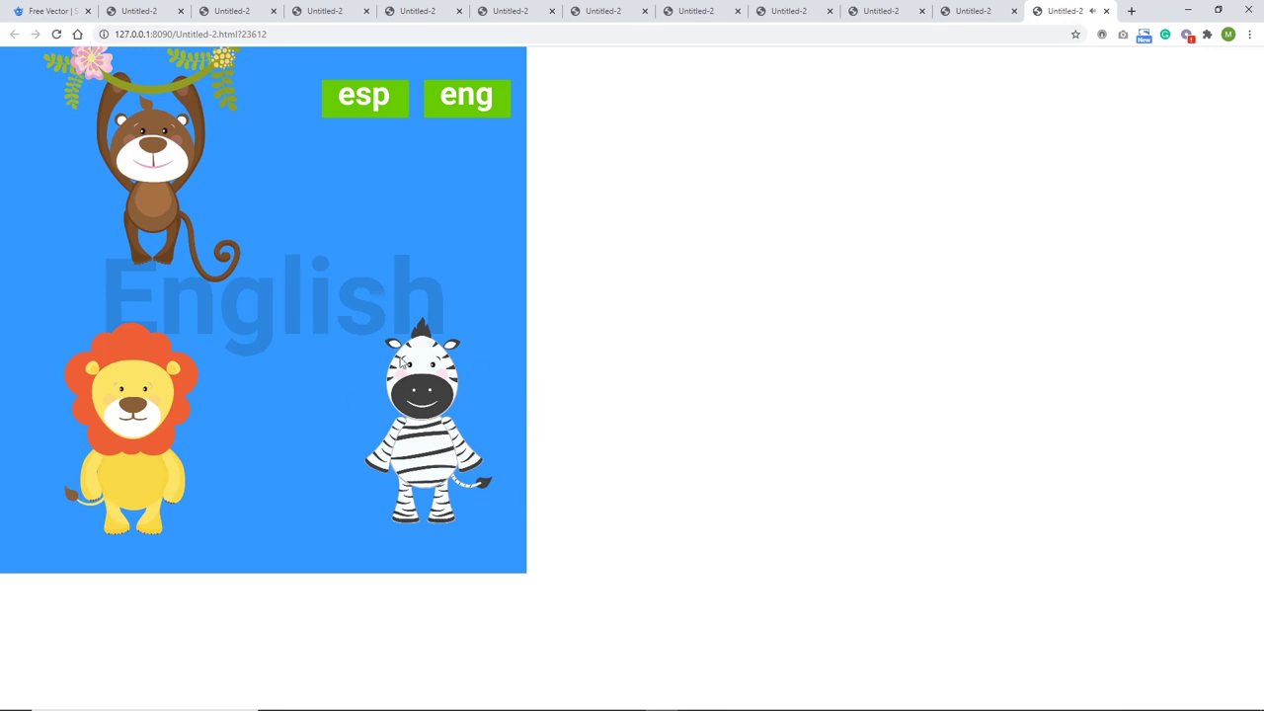
click(372, 107)
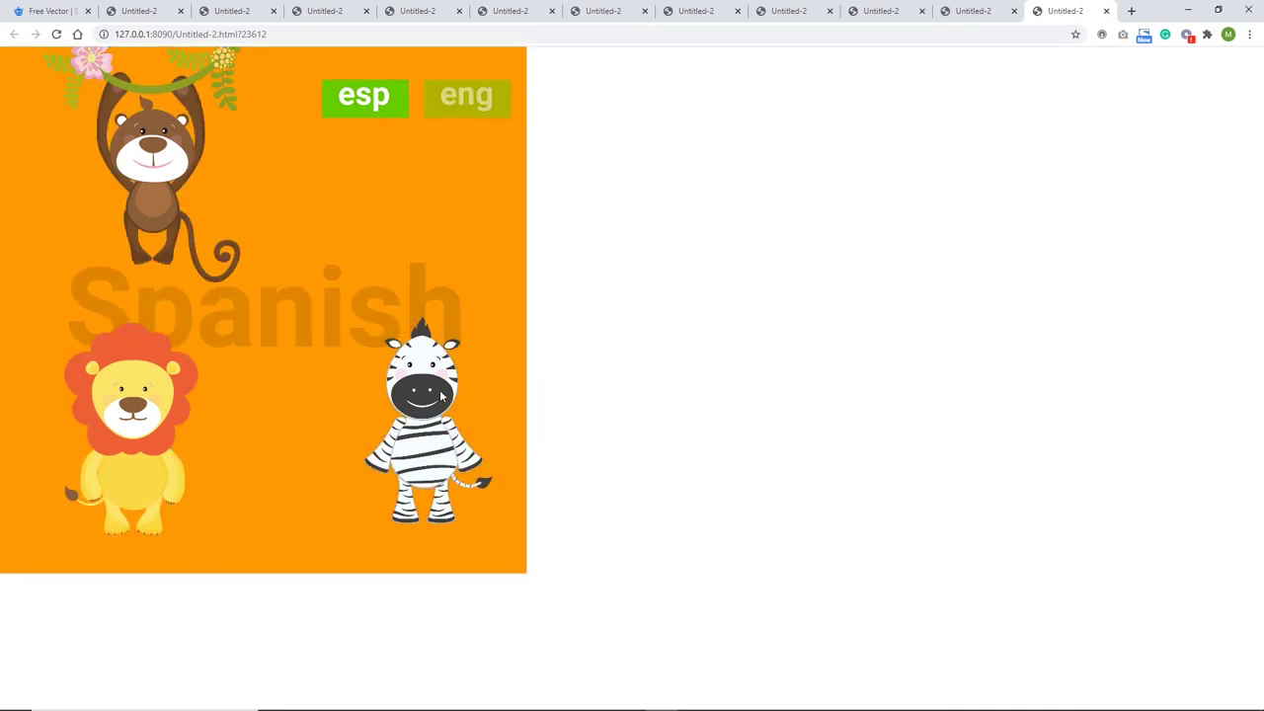
click(1188, 10)
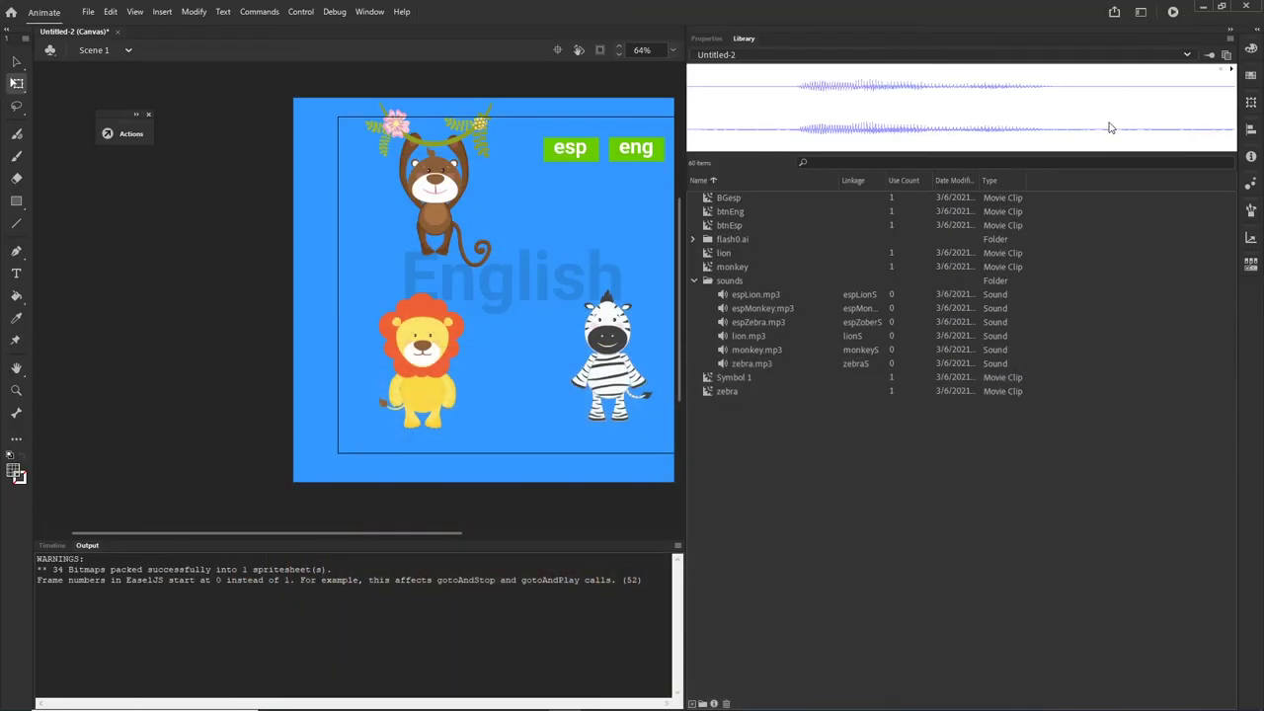
Rename espZebra.mp3's library linkage from espZoberS to espZebraS and republish the soundboard
click(866, 323)
double_click(867, 322)
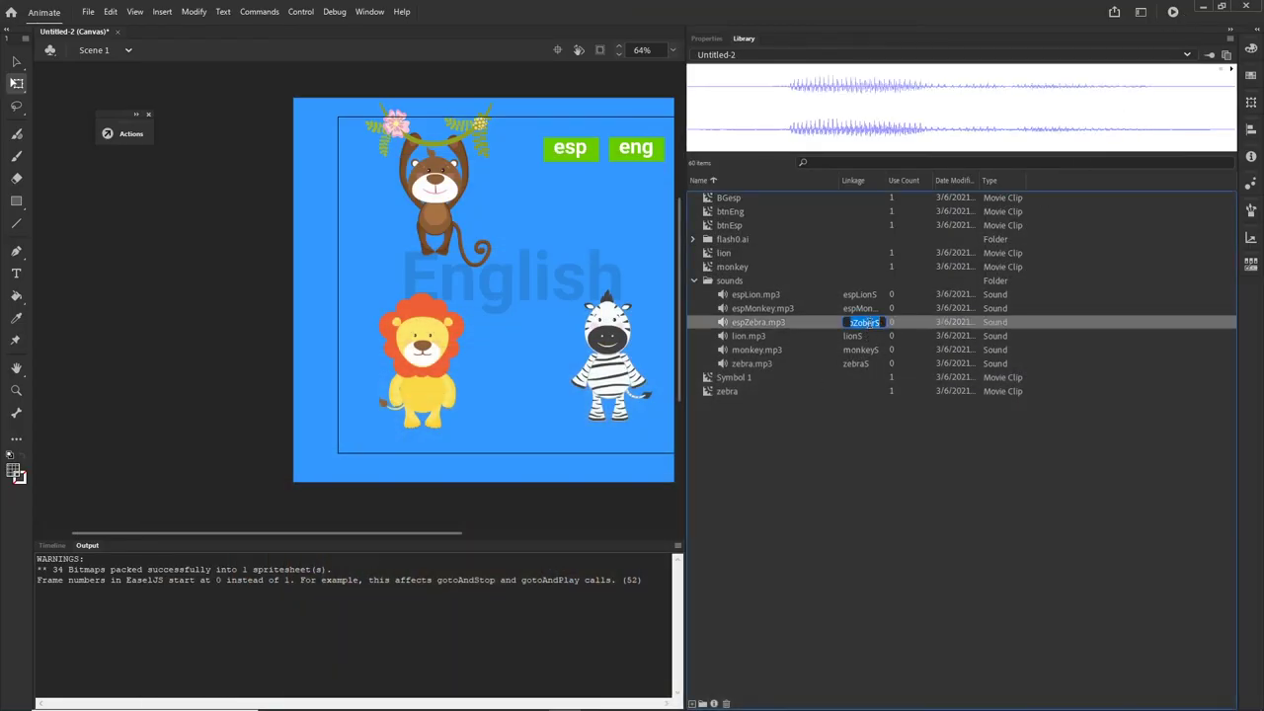
click(877, 322)
double_click(876, 322)
key(BackSpace)
text(ebraS)
click(844, 528)
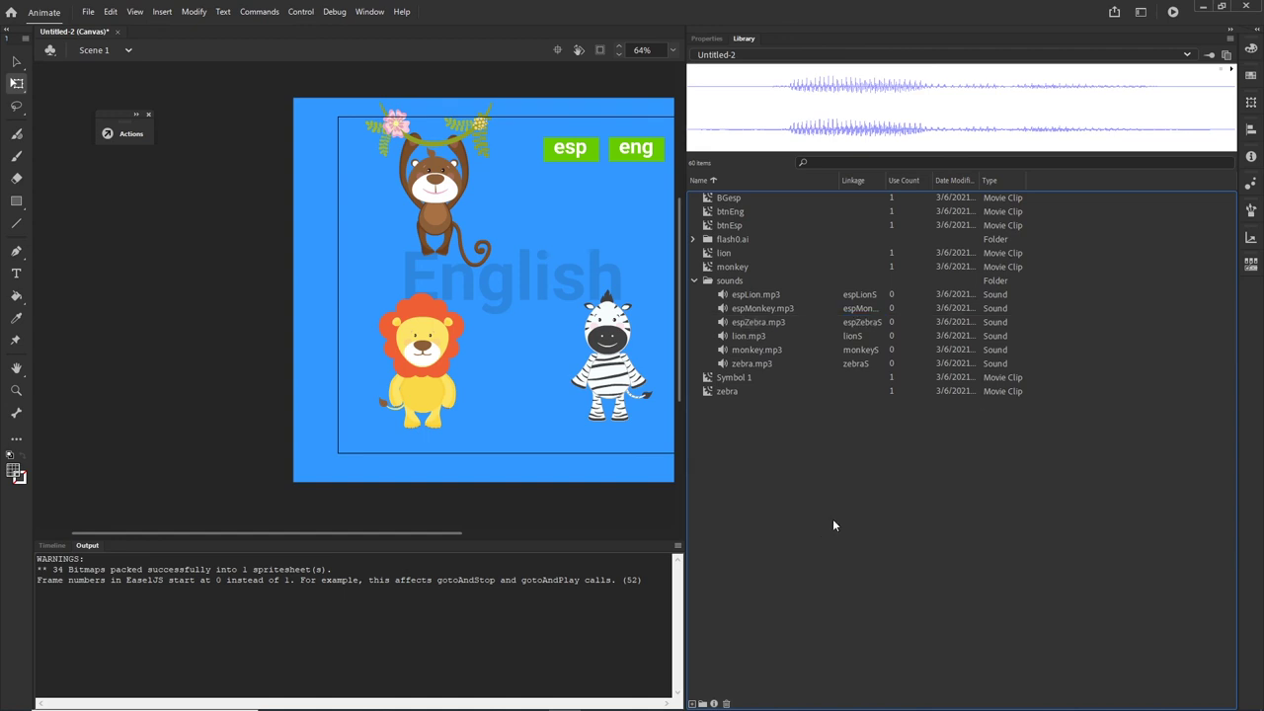
key(ctrl+Return)
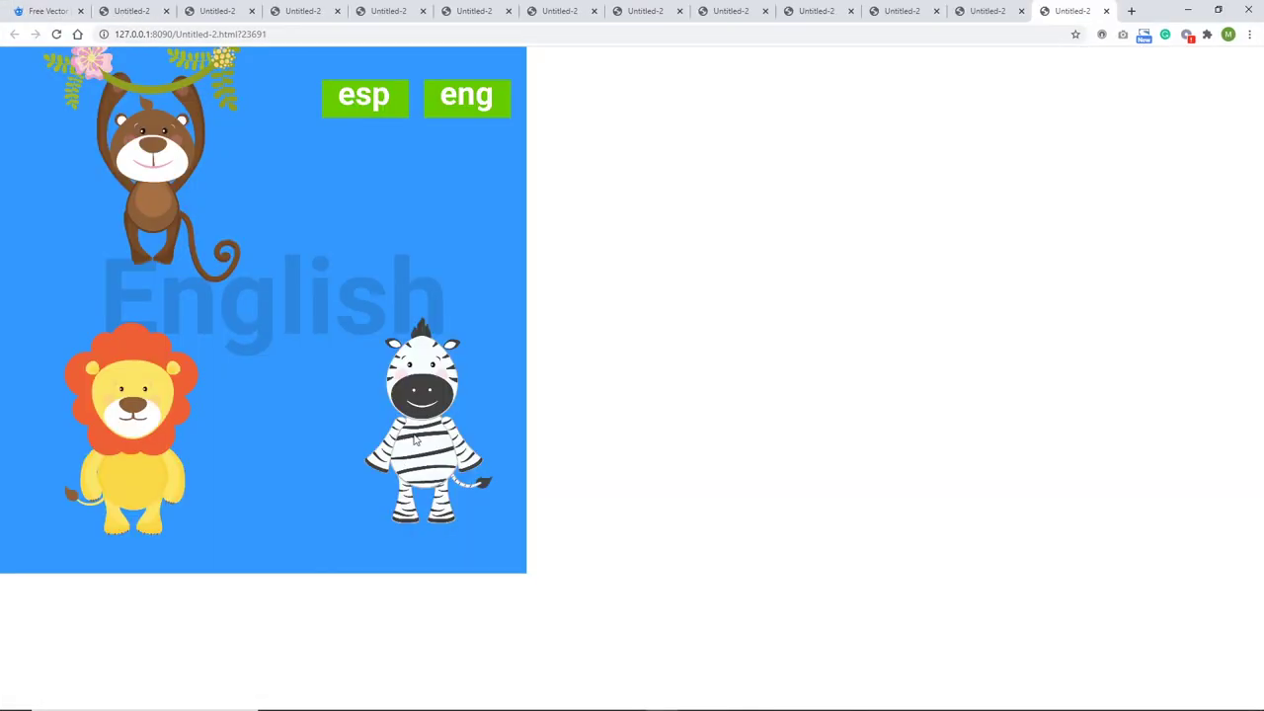
Toggle the preview to Spanish, then English, then back to Spanish on orange
click(361, 96)
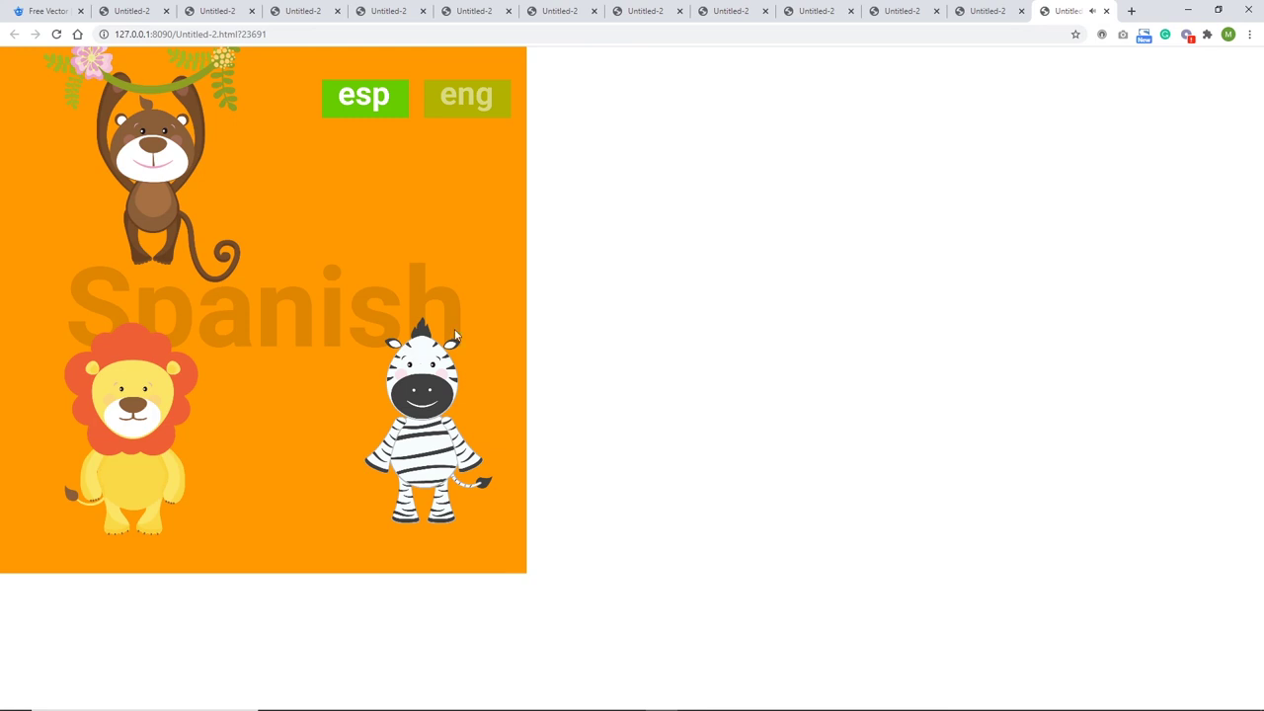
click(470, 99)
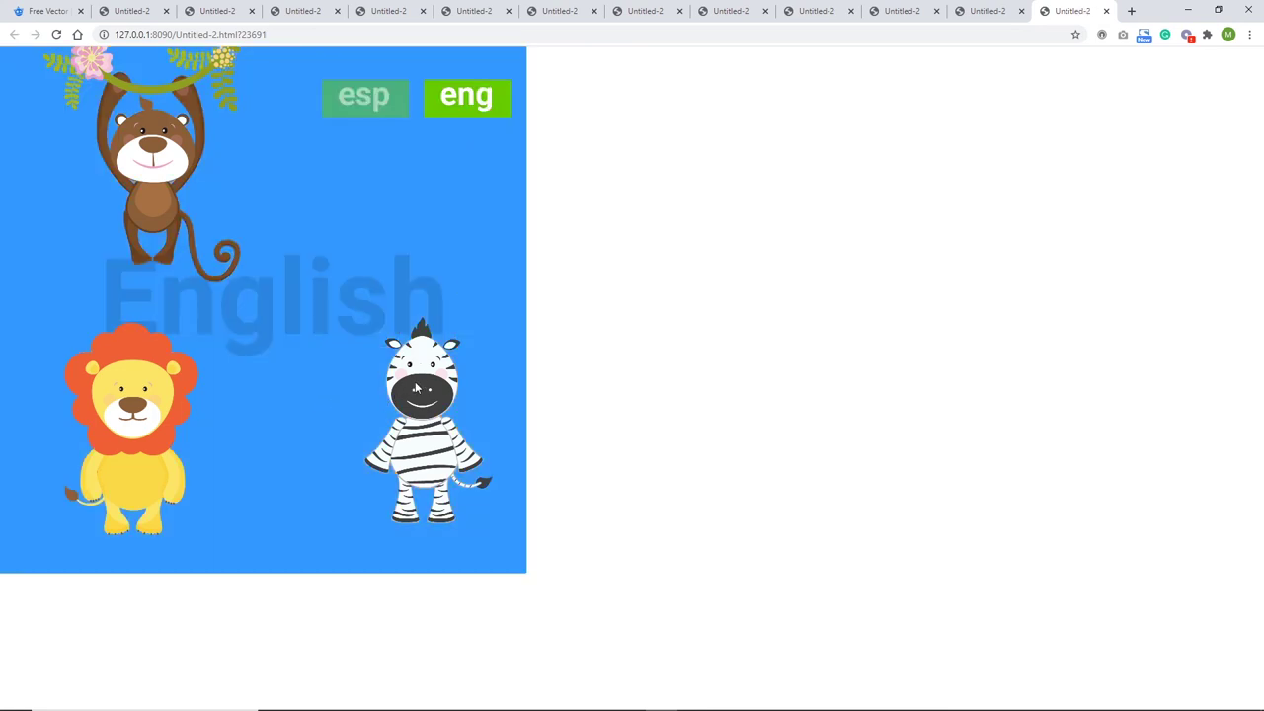
click(332, 107)
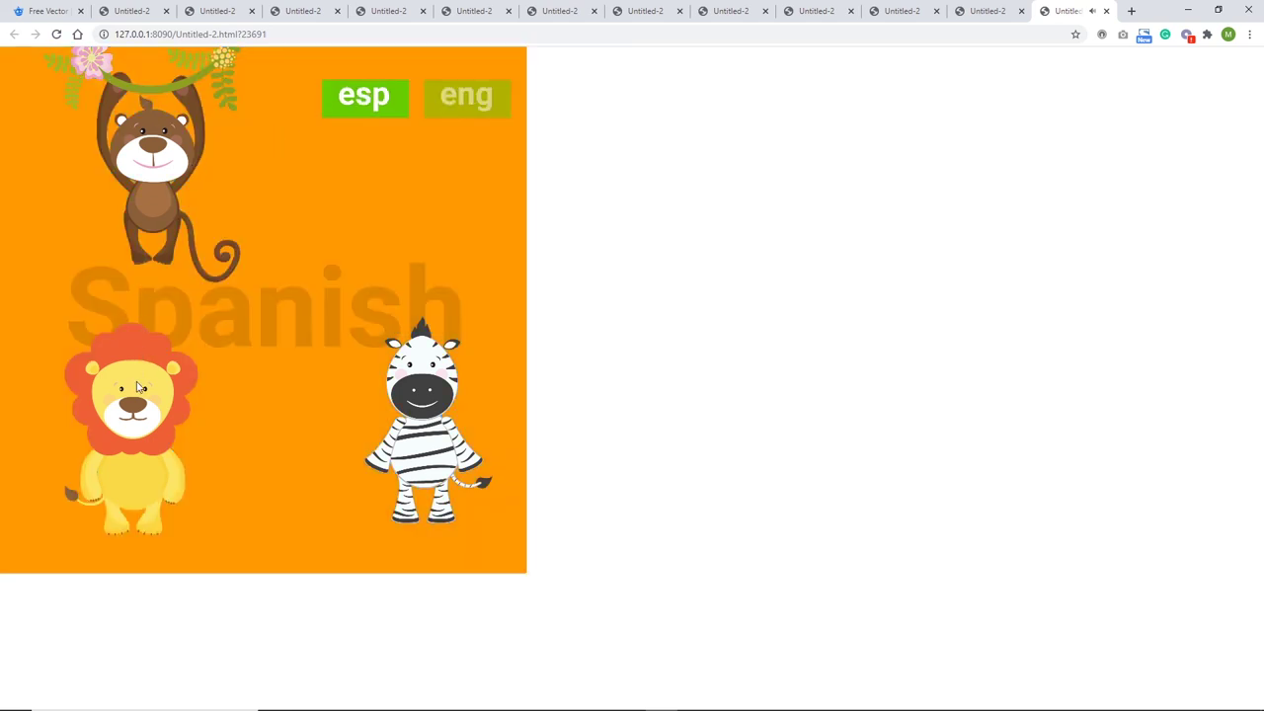